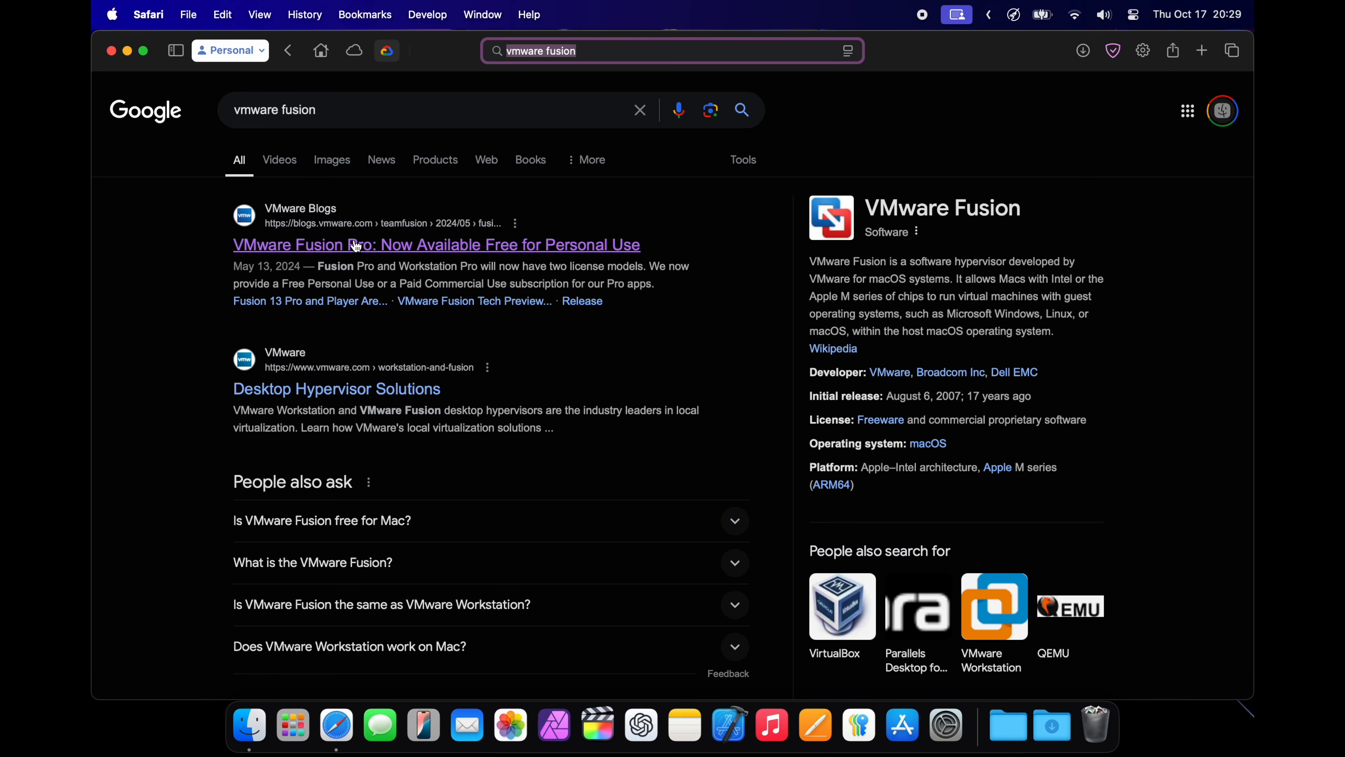
# Open the VMware blog post about free Fusion Pro for personal use and follow its VMware Fusion Pro download link
pyautogui.click(261, 247)
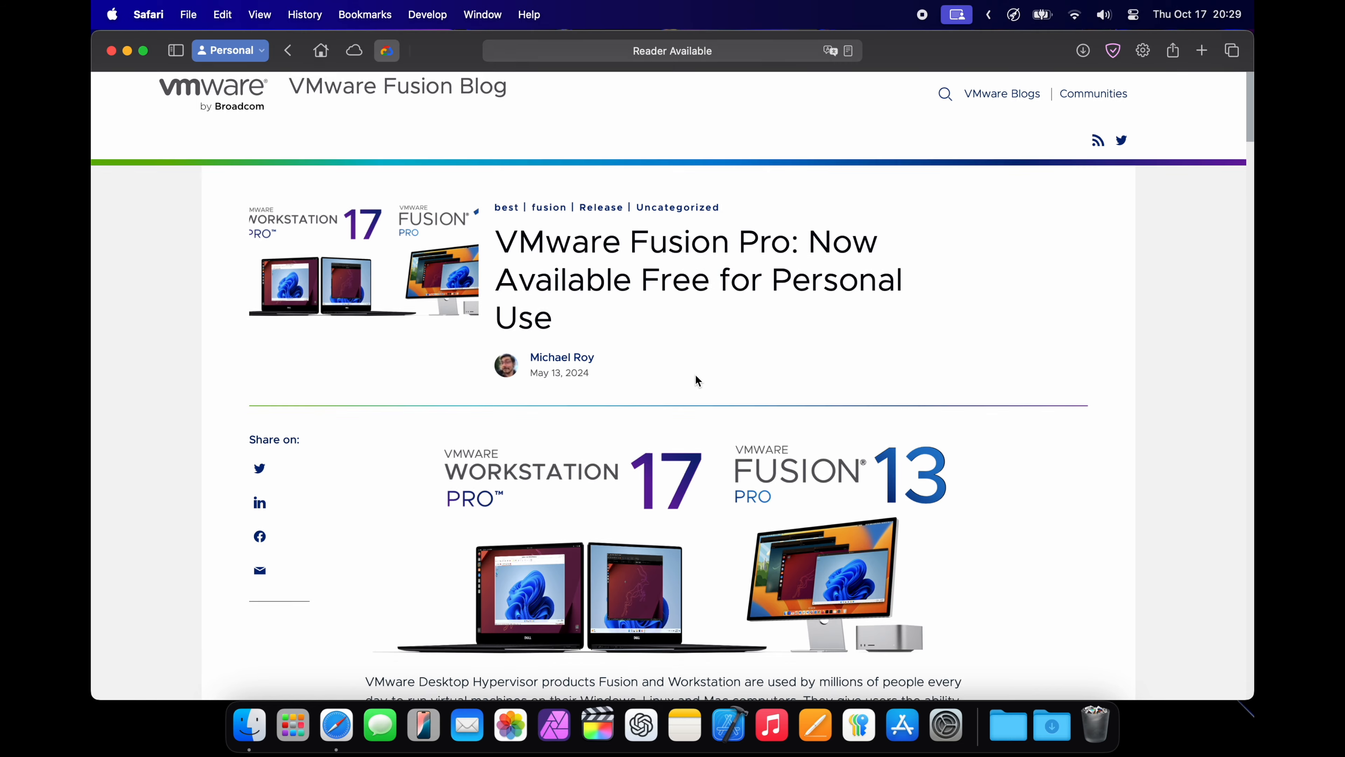
pyautogui.scroll(-5, 689, 373)
pyautogui.scroll(-20, 697, 381)
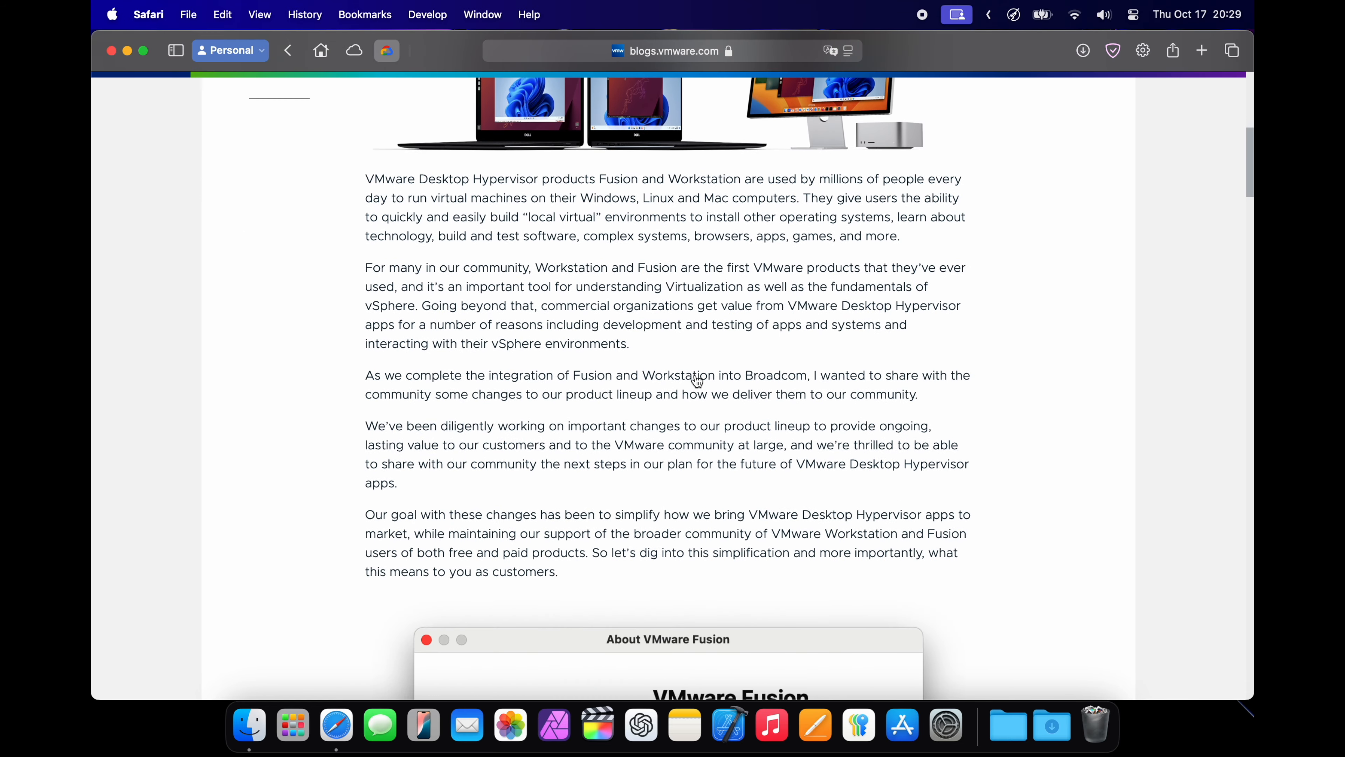
pyautogui.scroll(5, 696, 376)
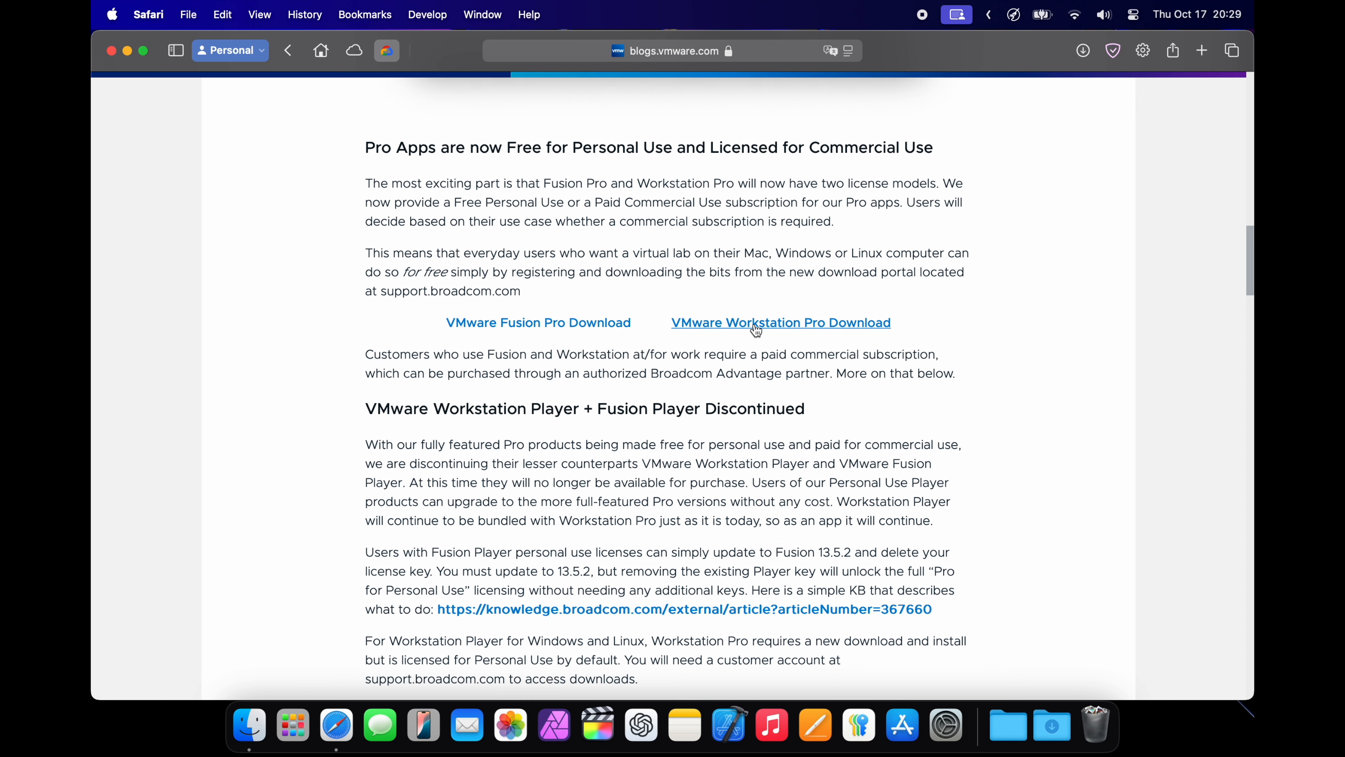
pyautogui.scroll(1, 609, 281)
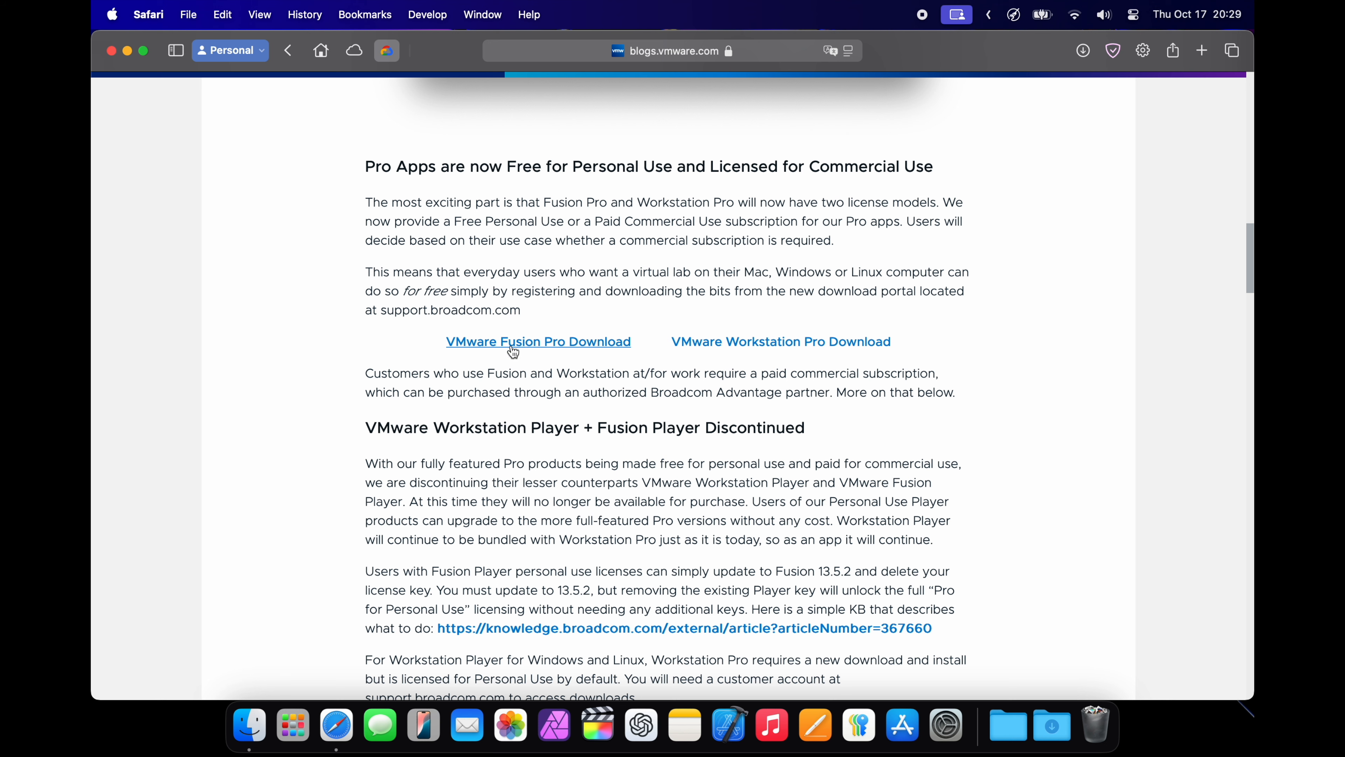
pyautogui.click(523, 342)
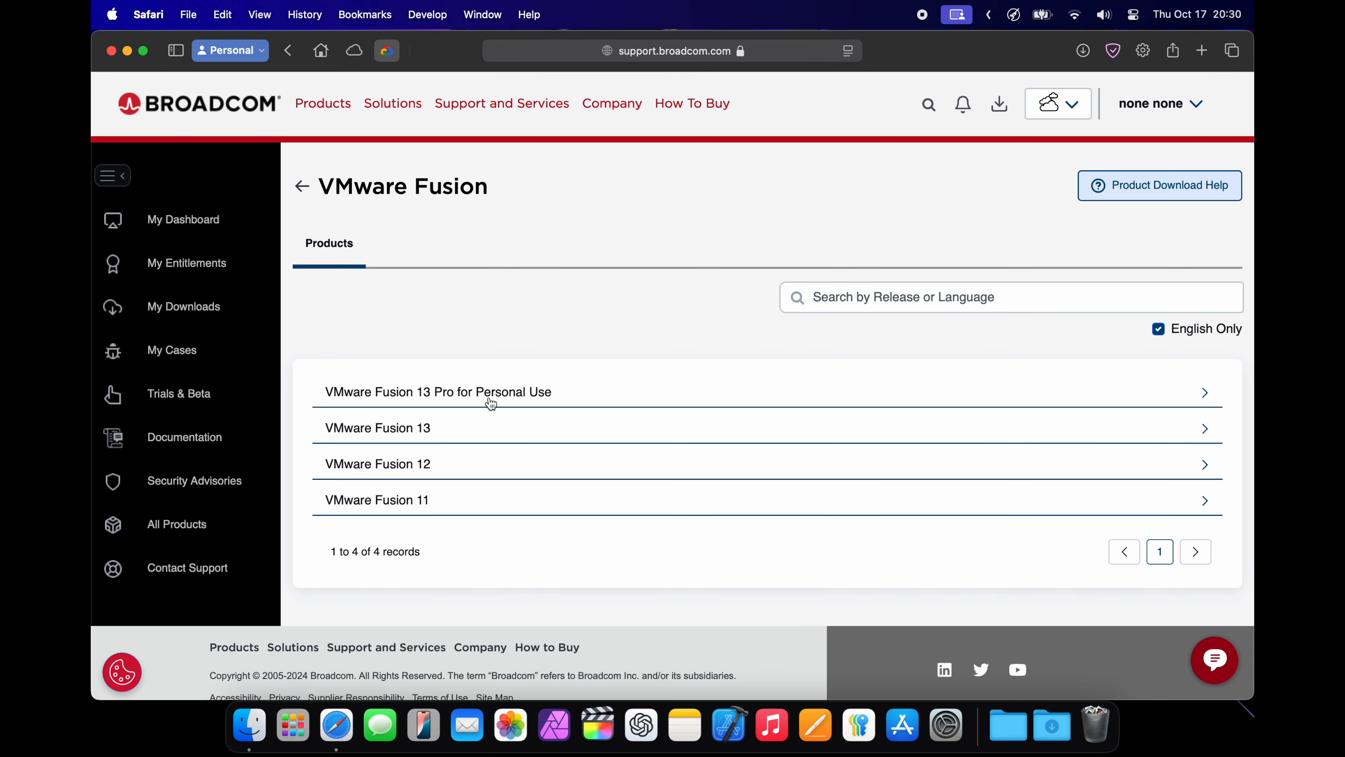
# Open the download page for release 13.6.1 of VMware Fusion 13 Pro for Personal Use
pyautogui.click(509, 400)
pyautogui.scroll(-2, 509, 400)
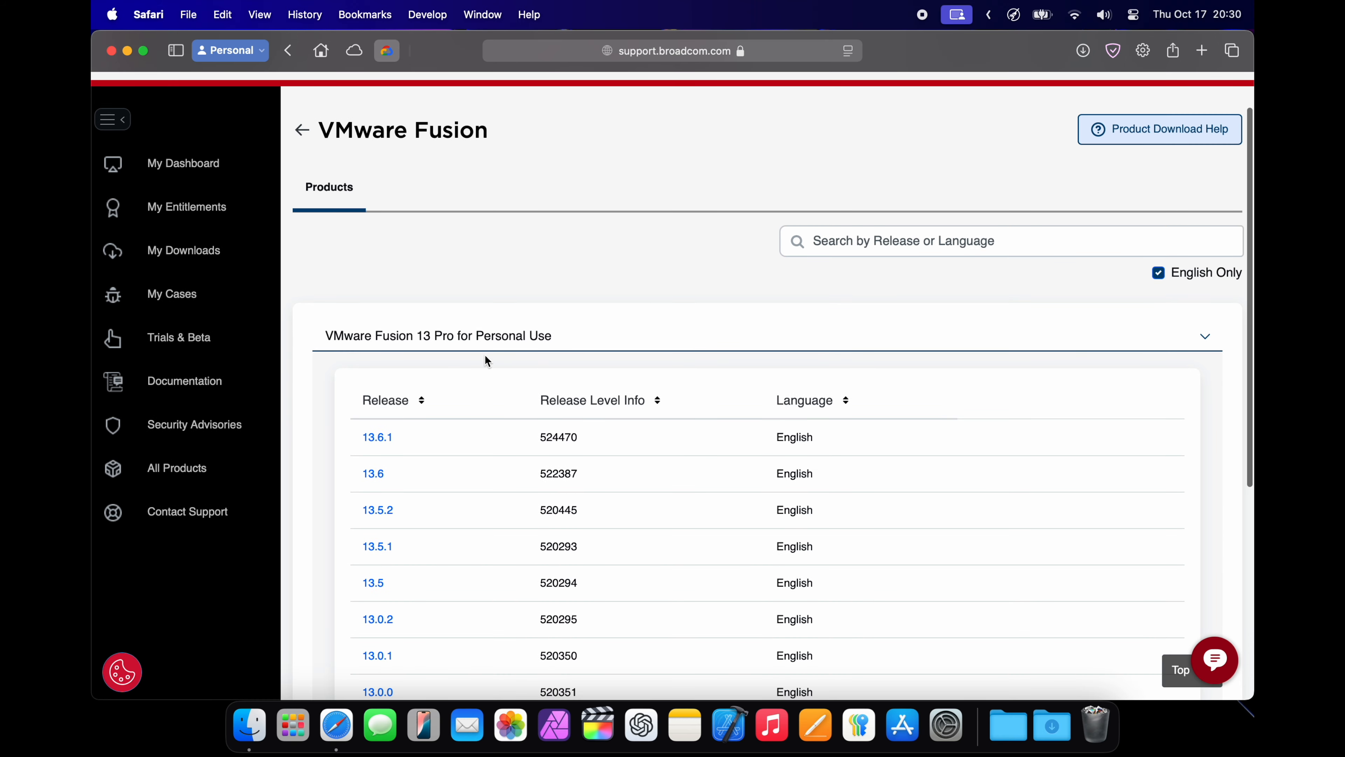
pyautogui.click(383, 442)
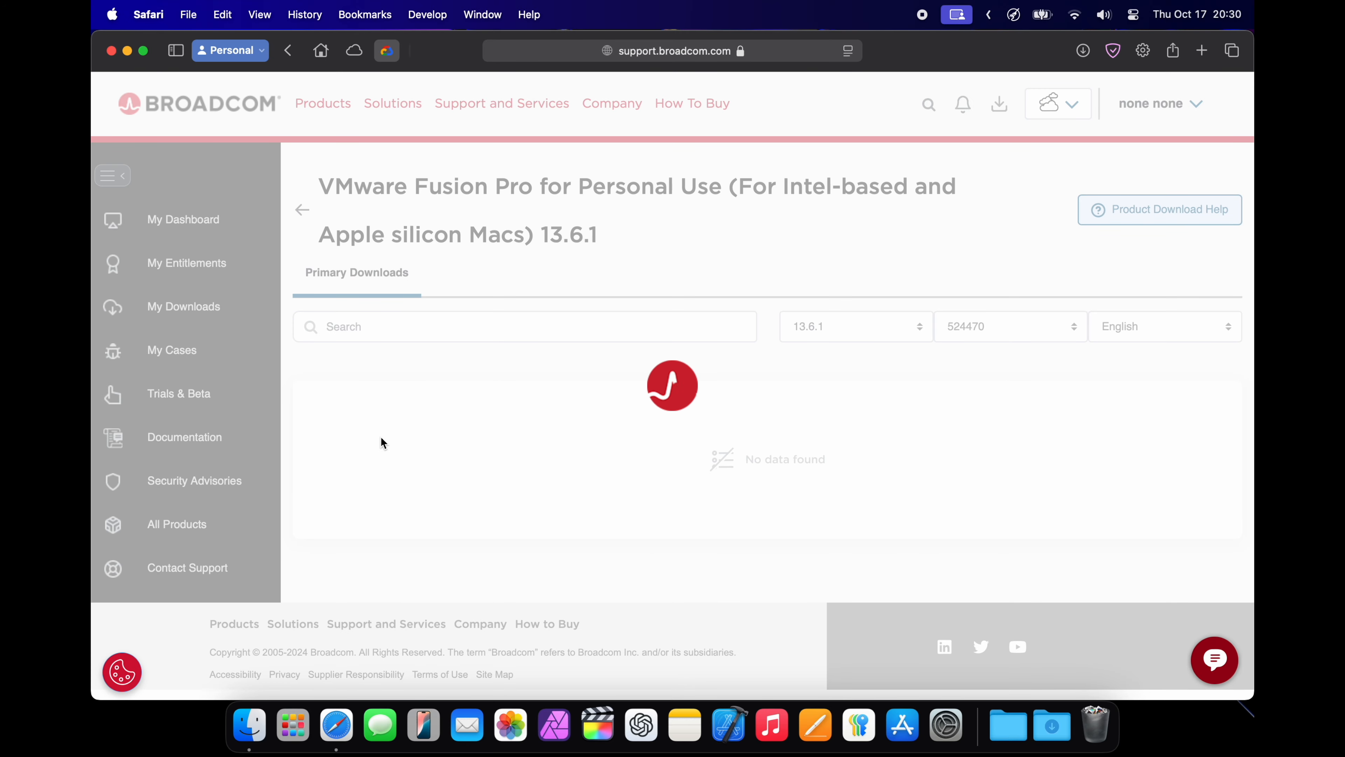
# Agree to the terms and conditions and download the universal VMware Fusion 13.6.1 disk image, clearing the browser's download list
pyautogui.scroll(-3, 535, 457)
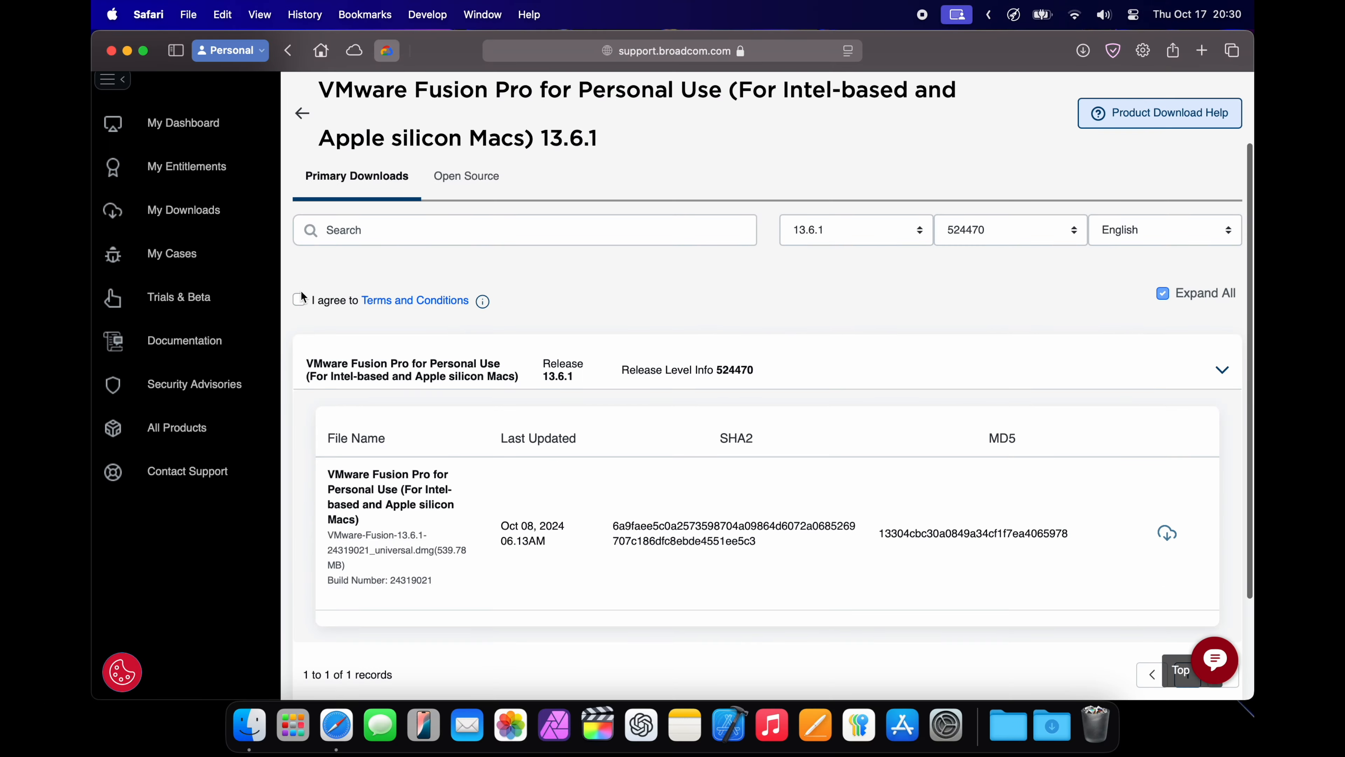
pyautogui.click(299, 294)
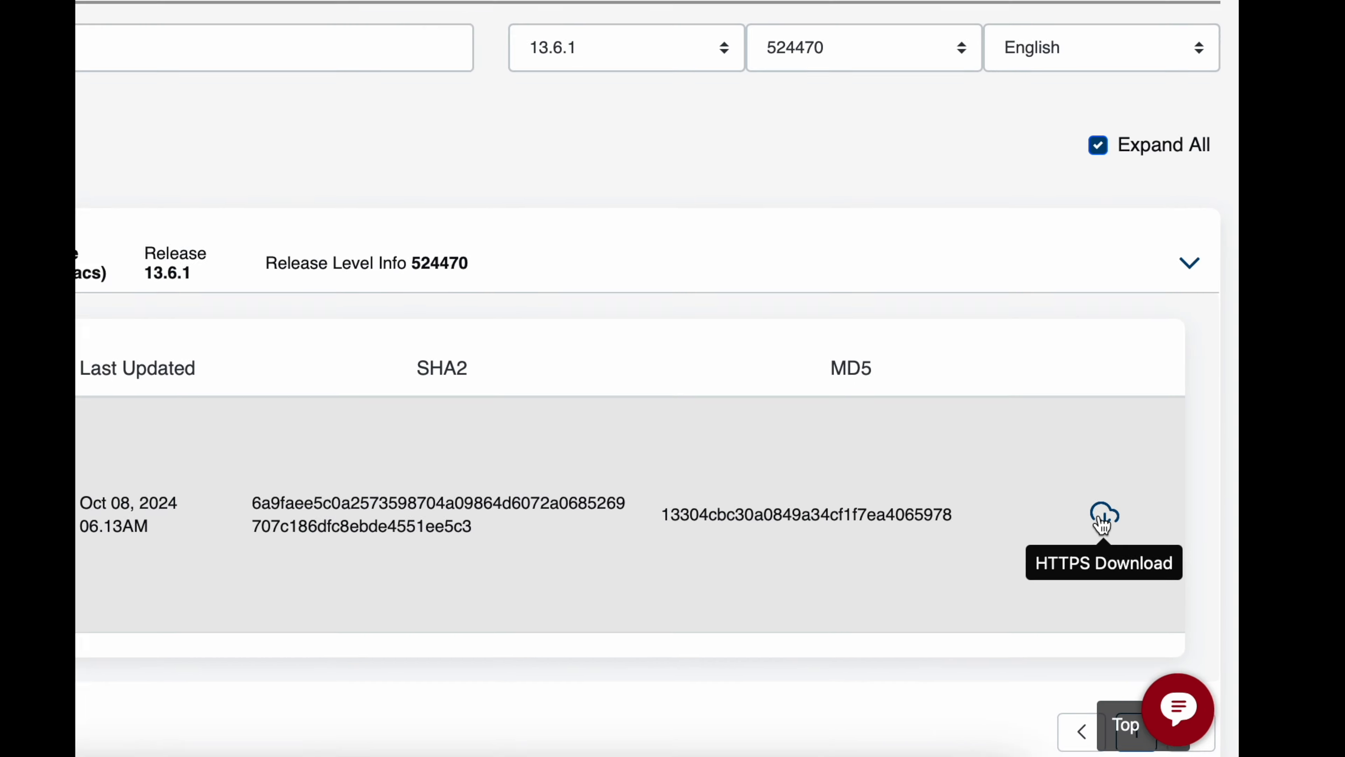
pyautogui.click(780, 428)
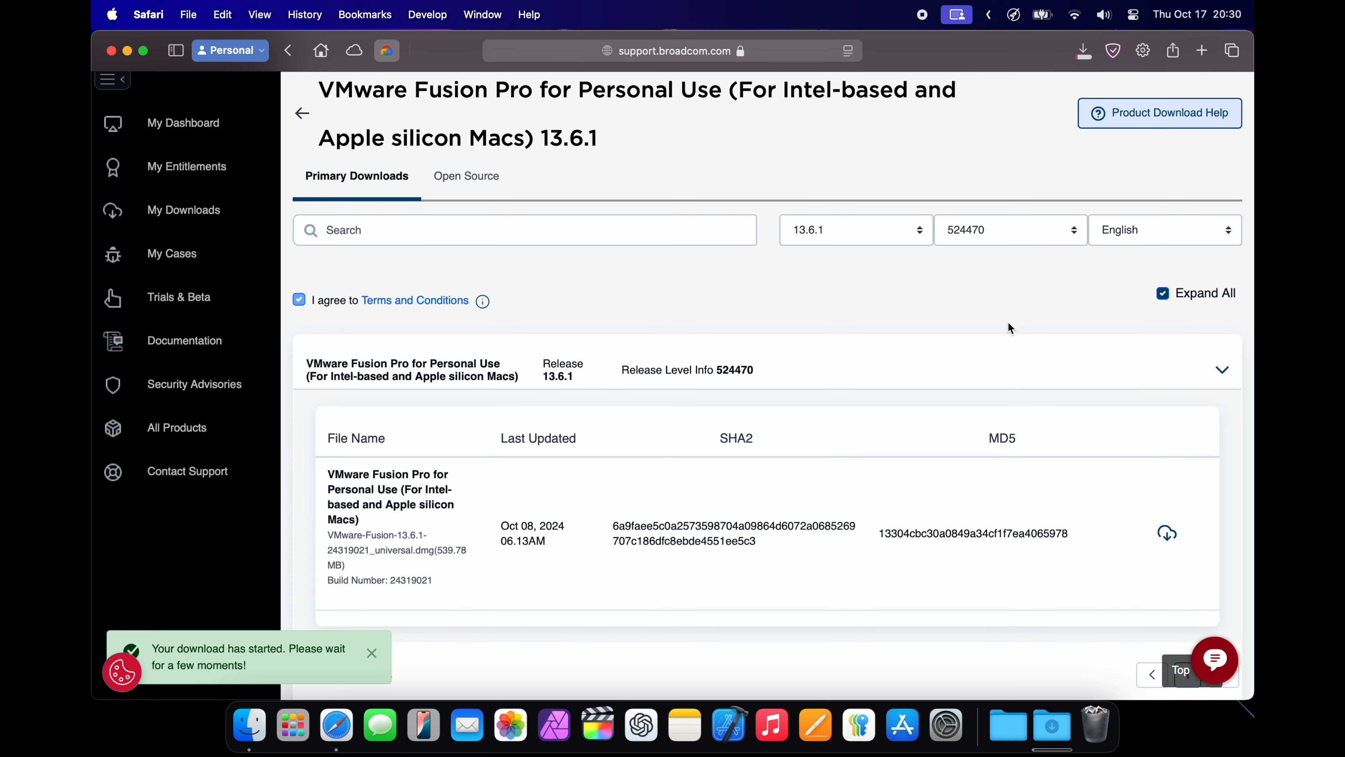
pyautogui.click(1085, 49)
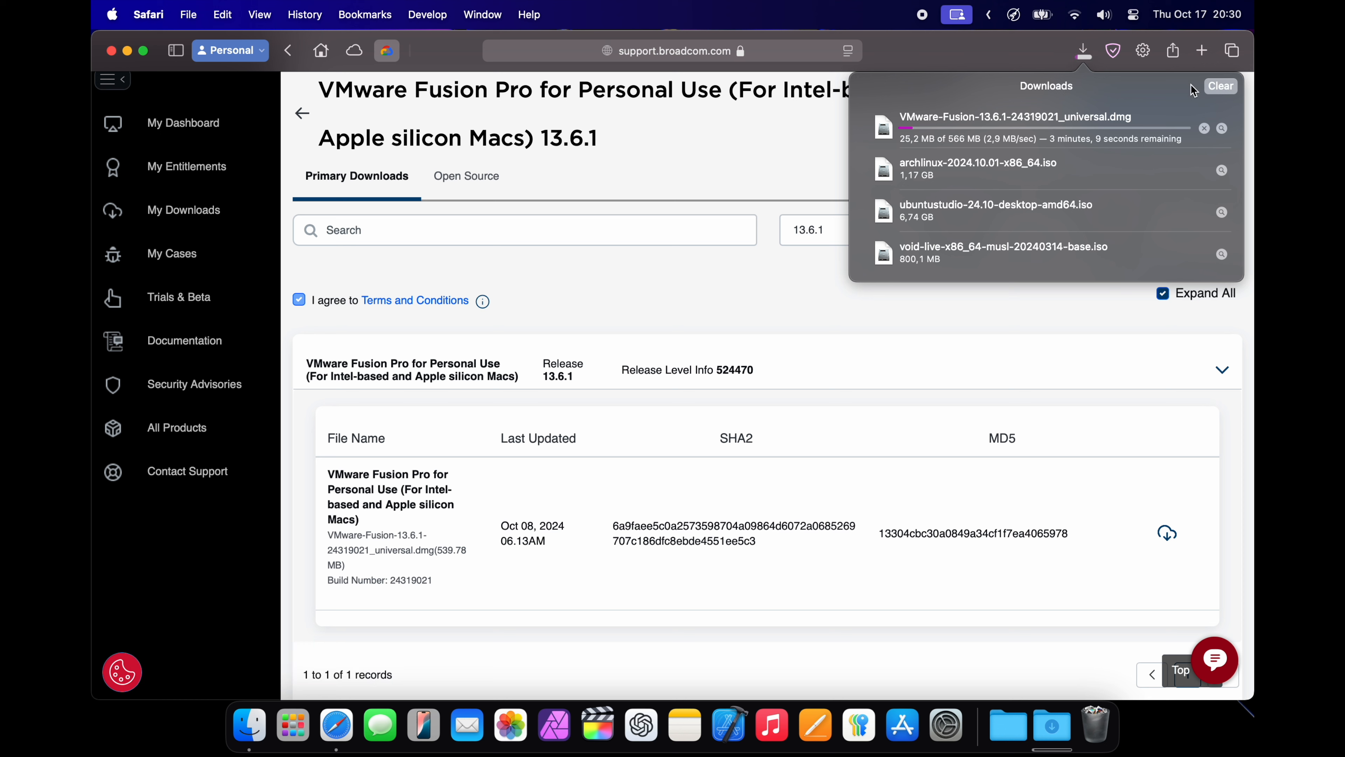
pyautogui.click(1214, 87)
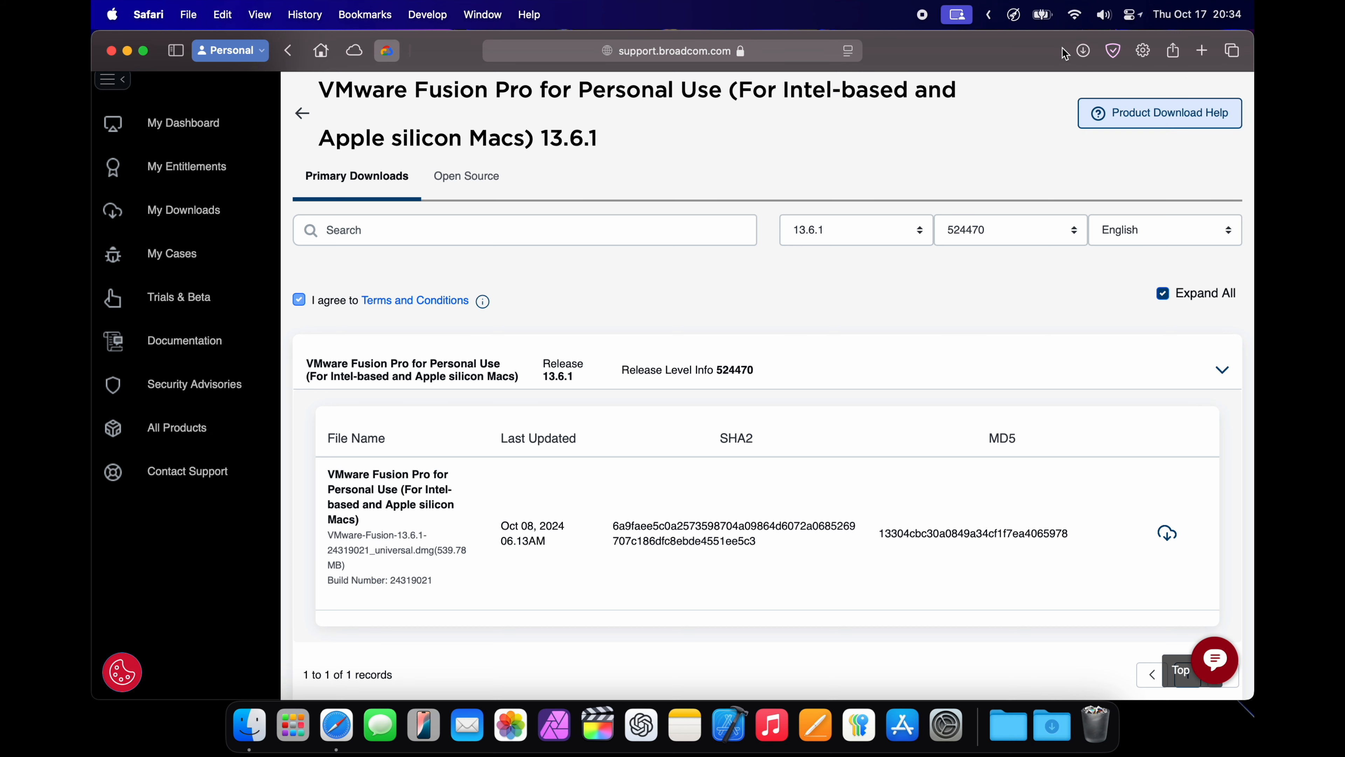
# Hide the browser and open the downloaded VMware-Fusion-13.6.1-24319021_universal.dmg disk image
pyautogui.press('super+h')
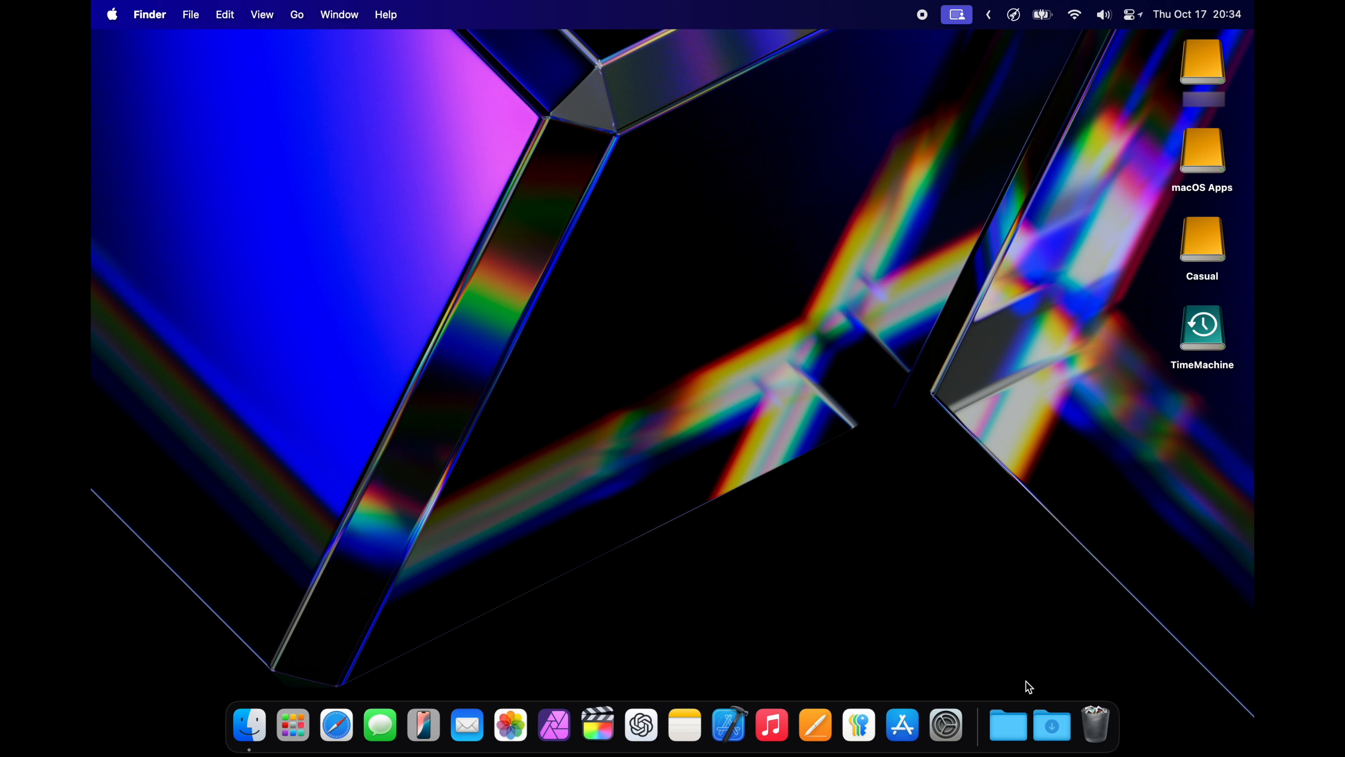
pyautogui.click(1051, 721)
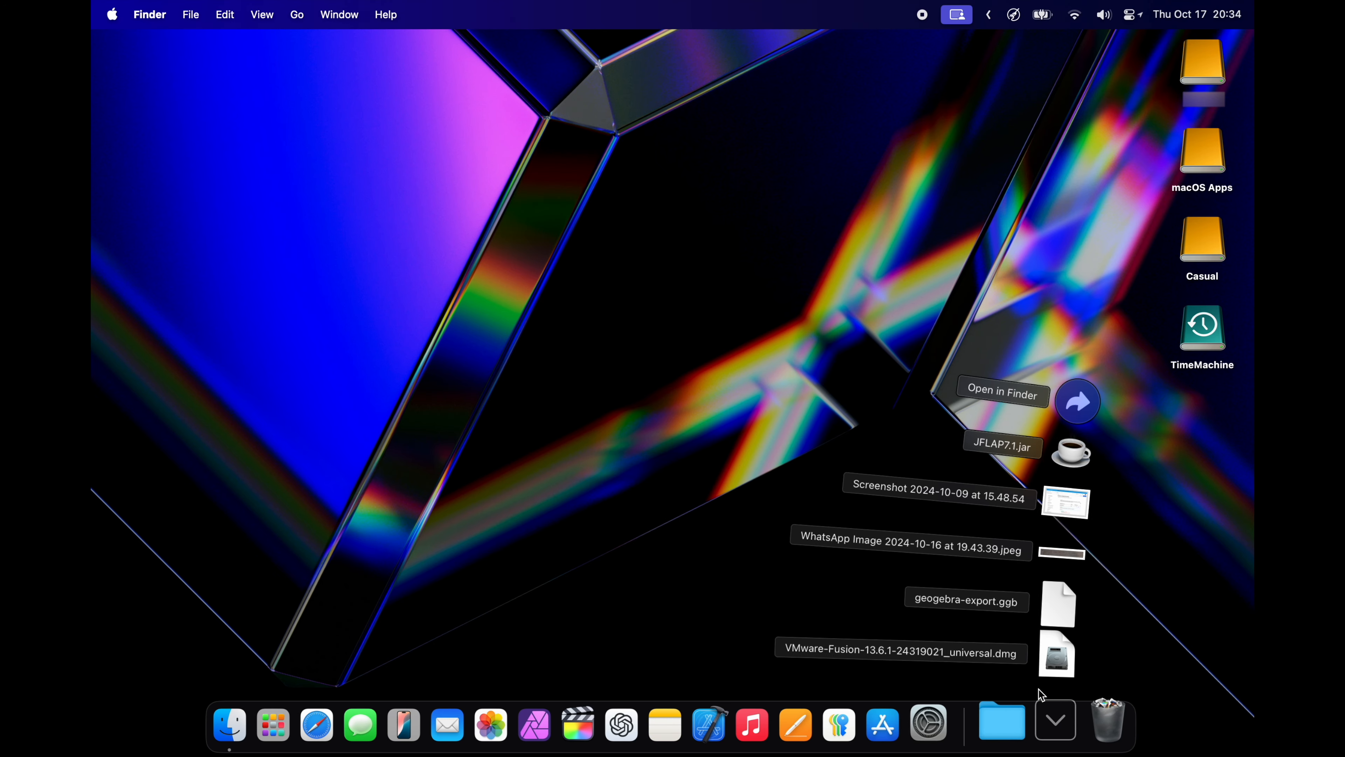
pyautogui.click(1059, 666)
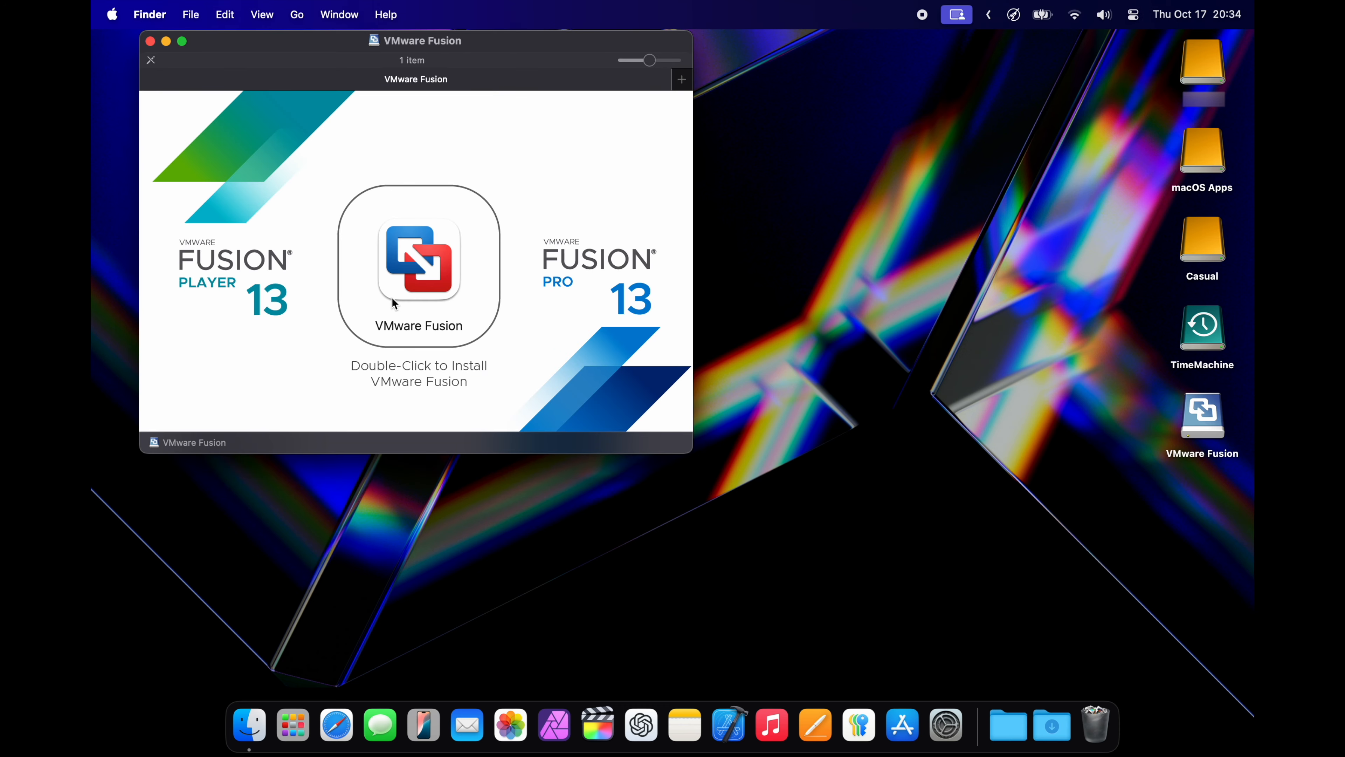
# Launch the VMware Fusion installer, allowing it to open without further warnings for this disk image, and close the disk image window
pyautogui.doubleClick(412, 266)
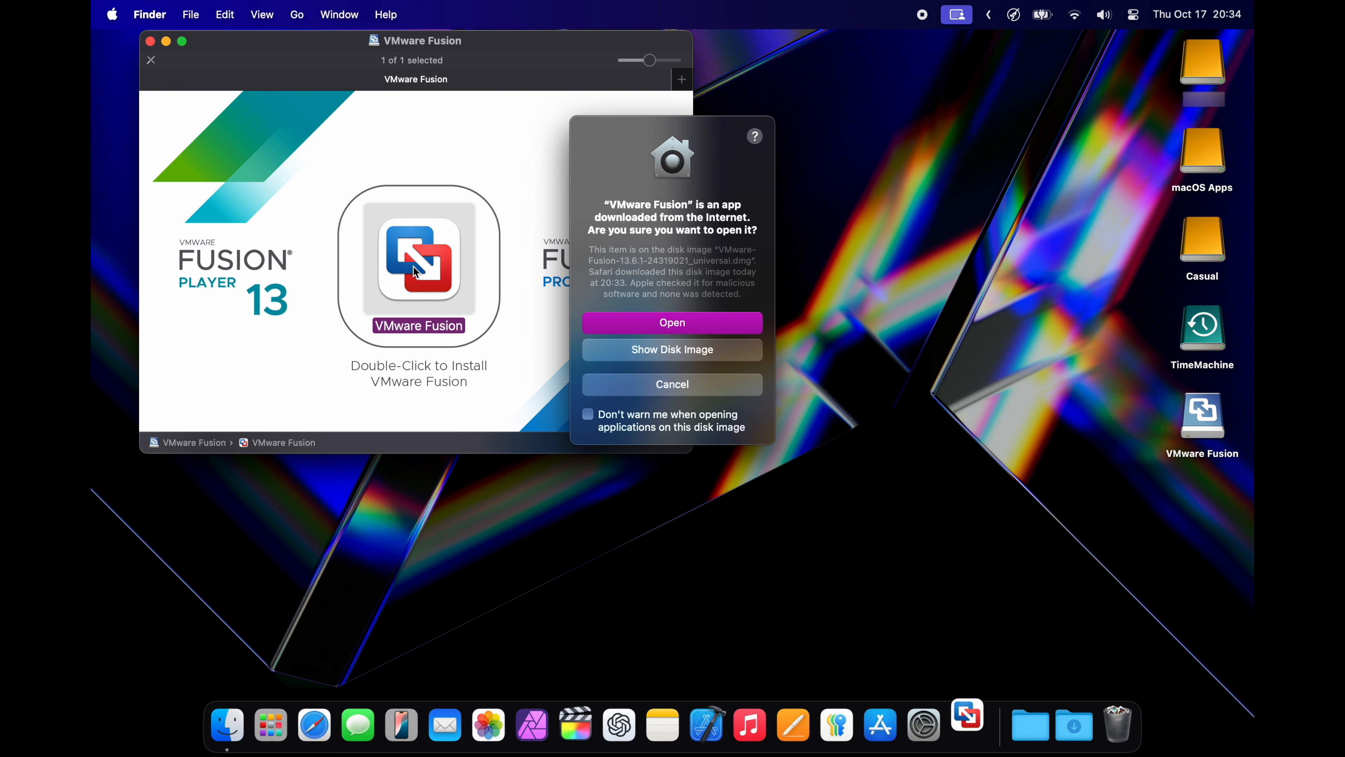
pyautogui.click(588, 414)
pyautogui.click(679, 325)
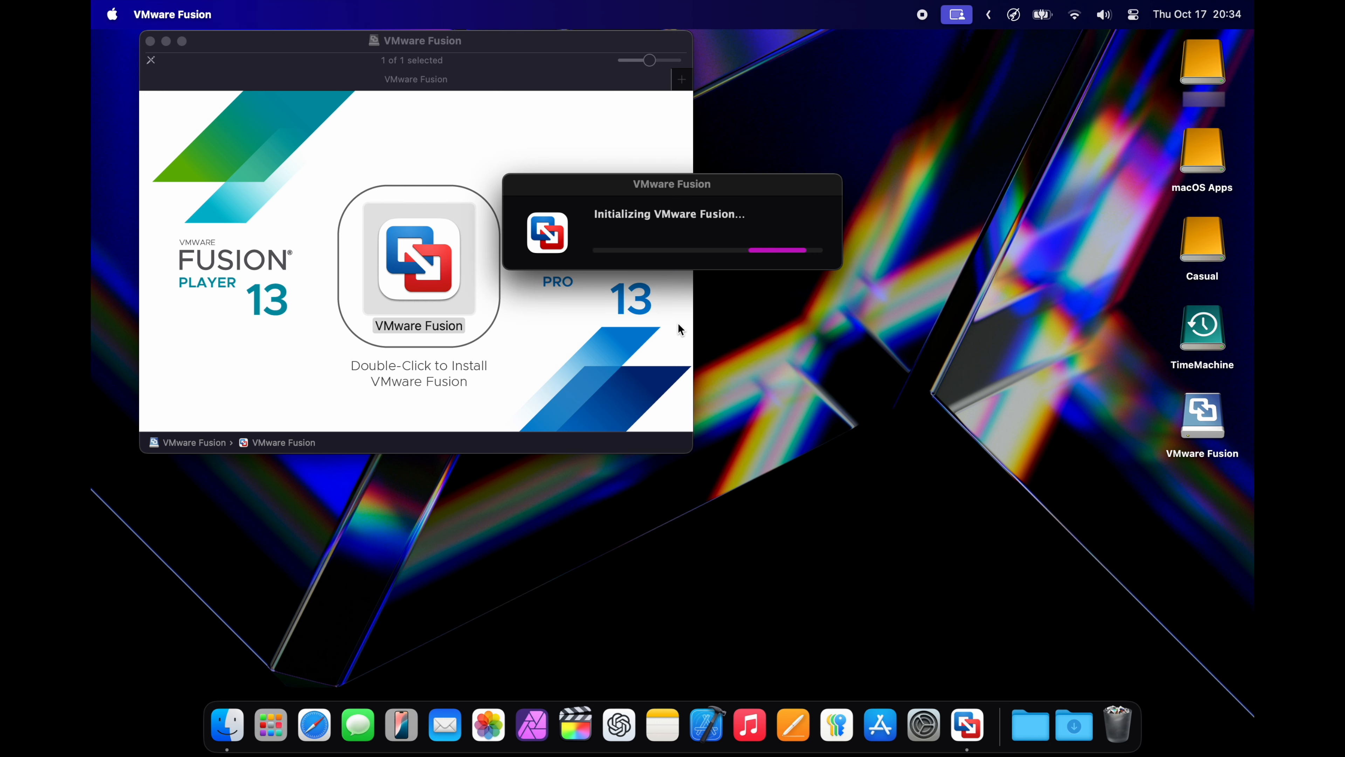
pyautogui.click(151, 41)
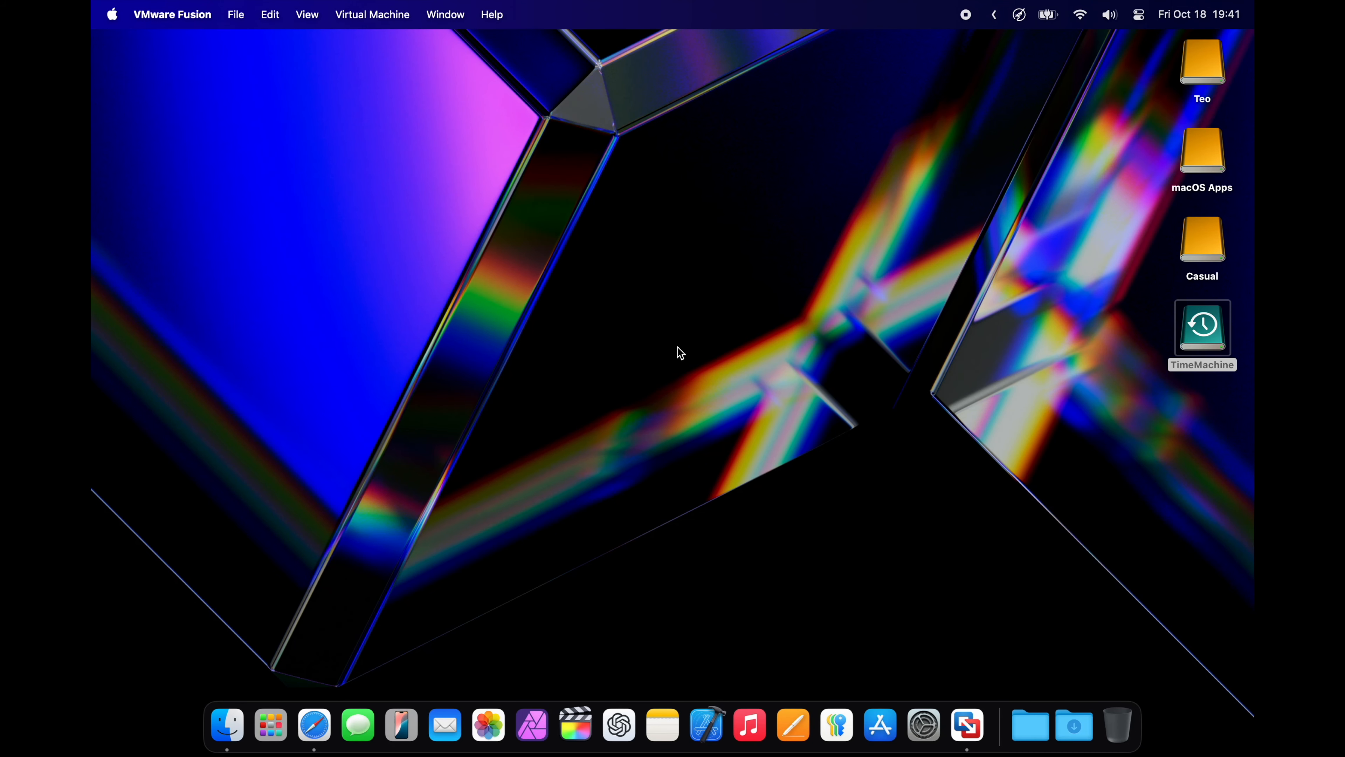
# Create a new virtual machine in VMware Fusion from debian-12.7.0-arm64-netinst.iso stored on the Casual drive
pyautogui.press('super+n')
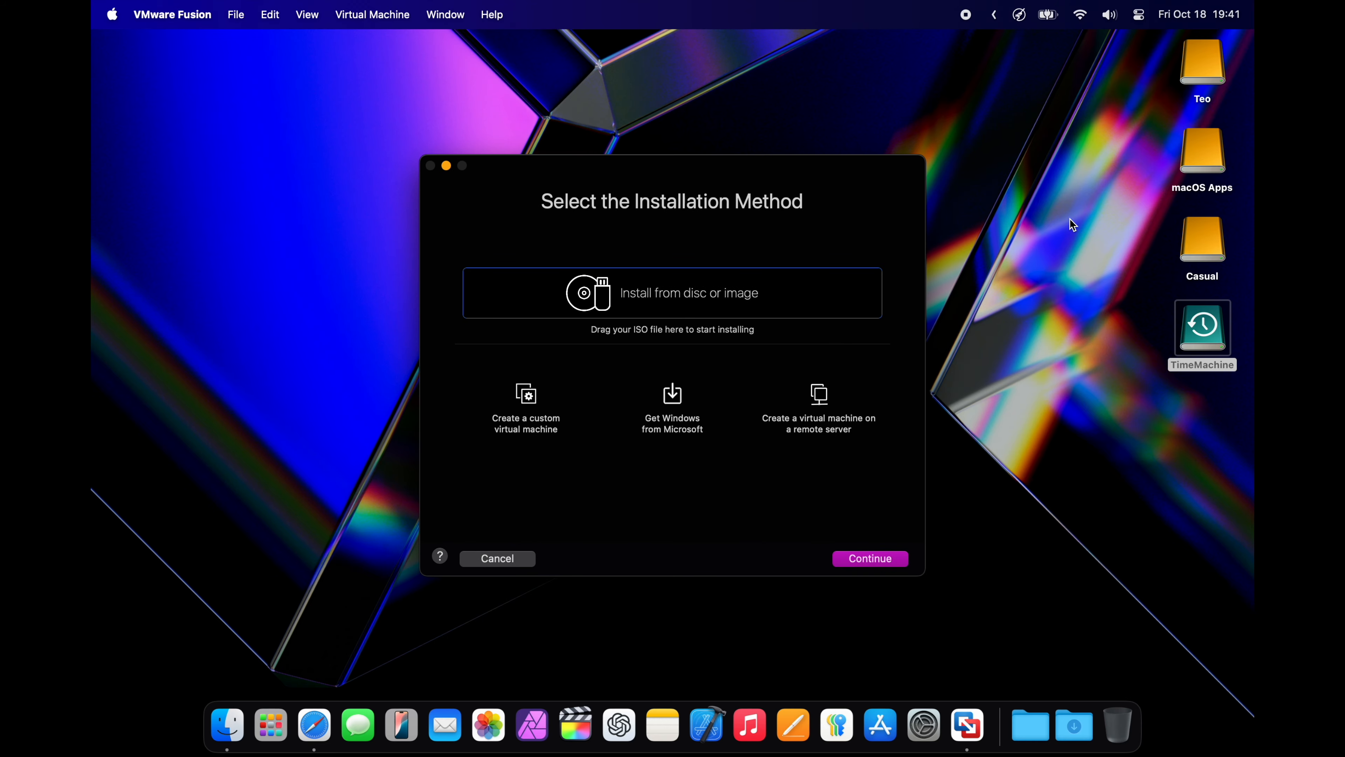
pyautogui.doubleClick(1181, 245)
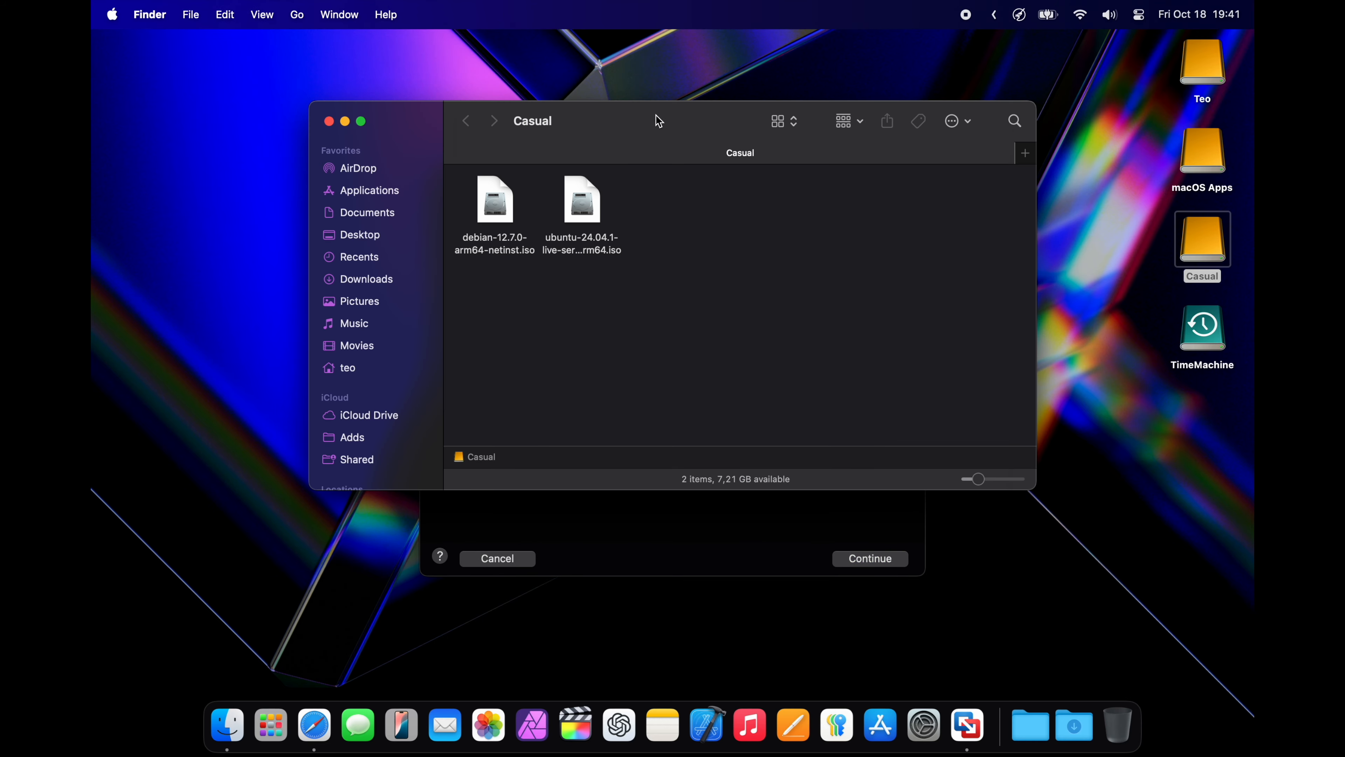
pyautogui.moveTo(659, 121); pyautogui.dragTo(703, 409)
pyautogui.click(532, 507)
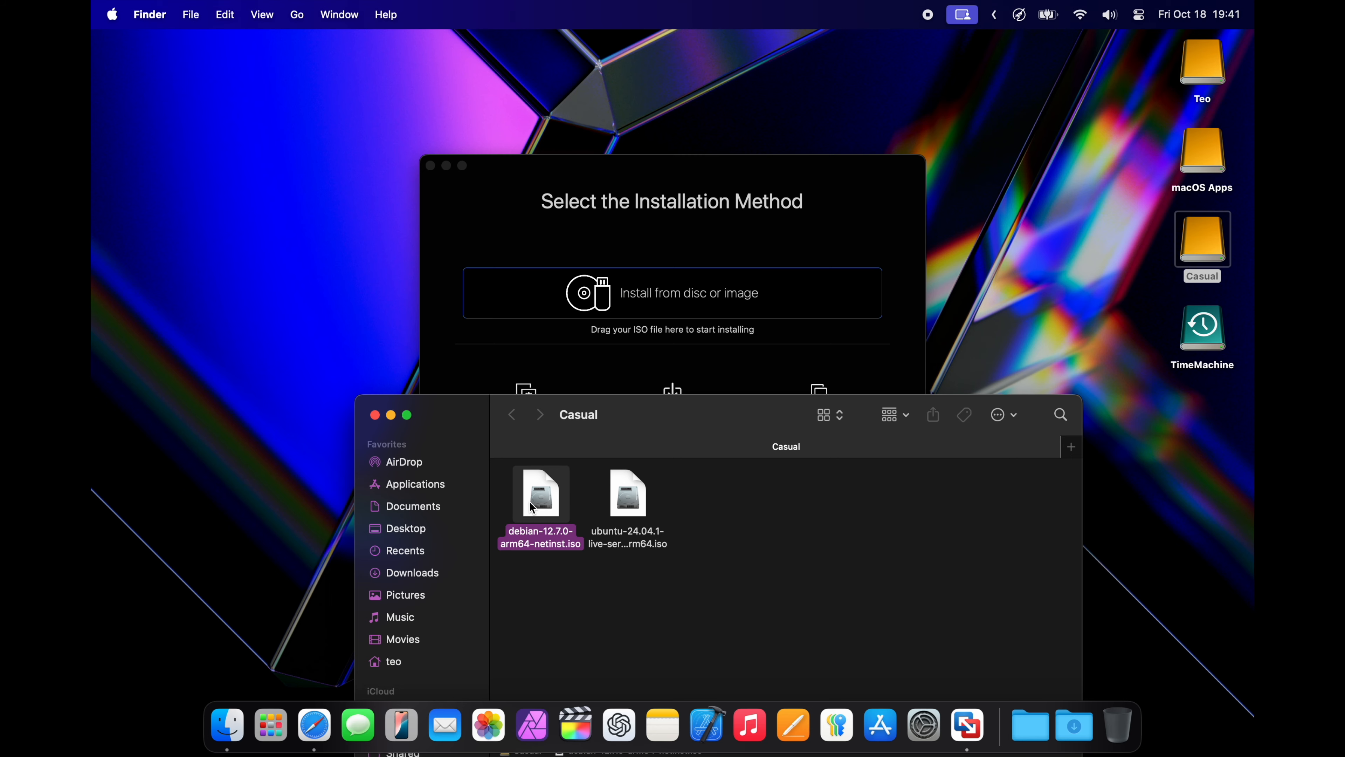
pyautogui.moveTo(532, 507); pyautogui.dragTo(609, 318)
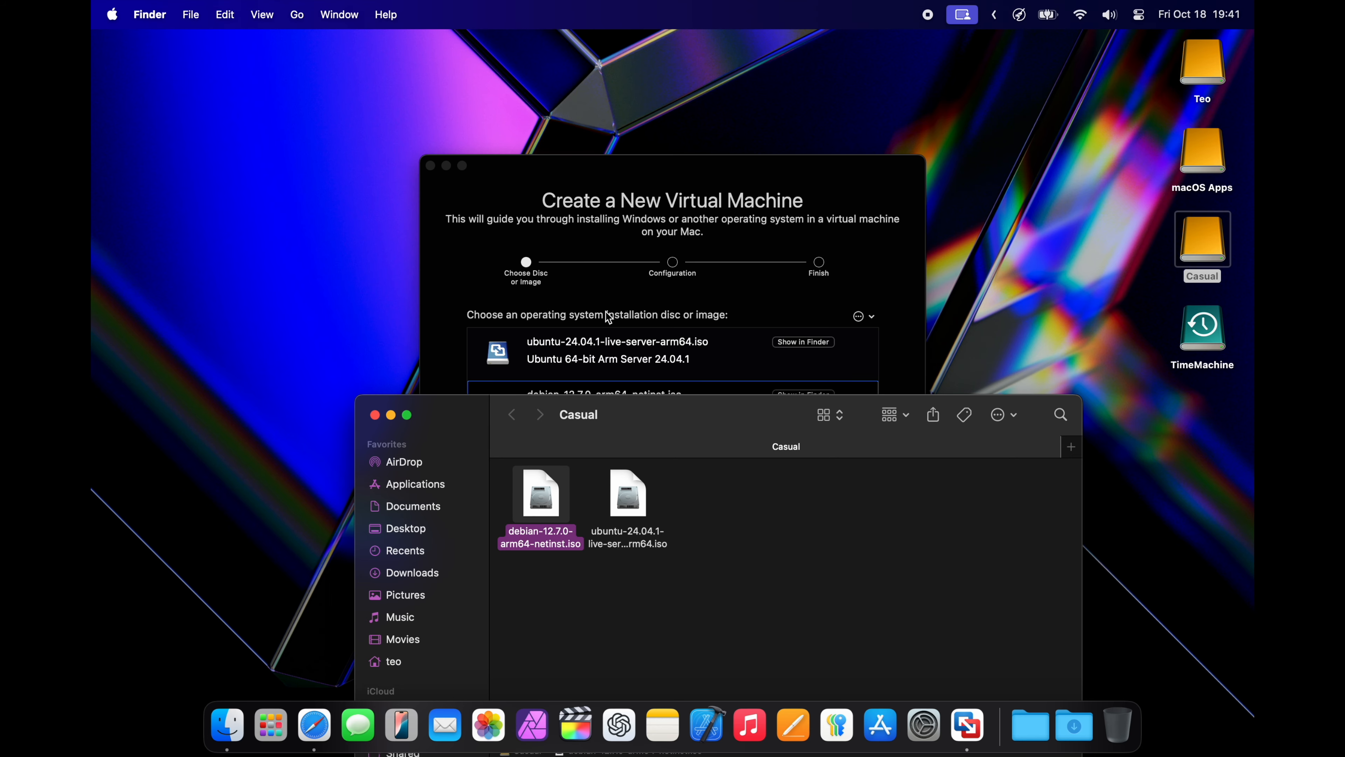
pyautogui.click(374, 414)
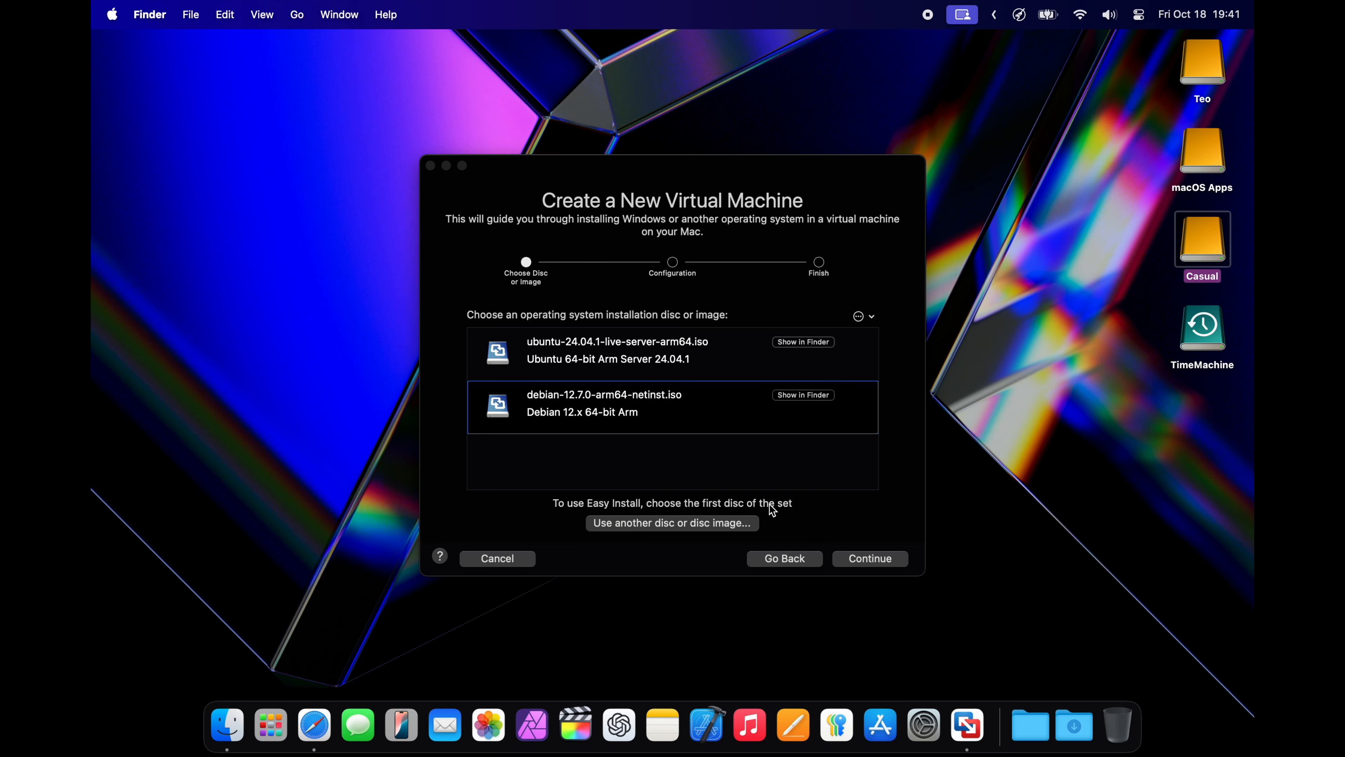
pyautogui.click(872, 561)
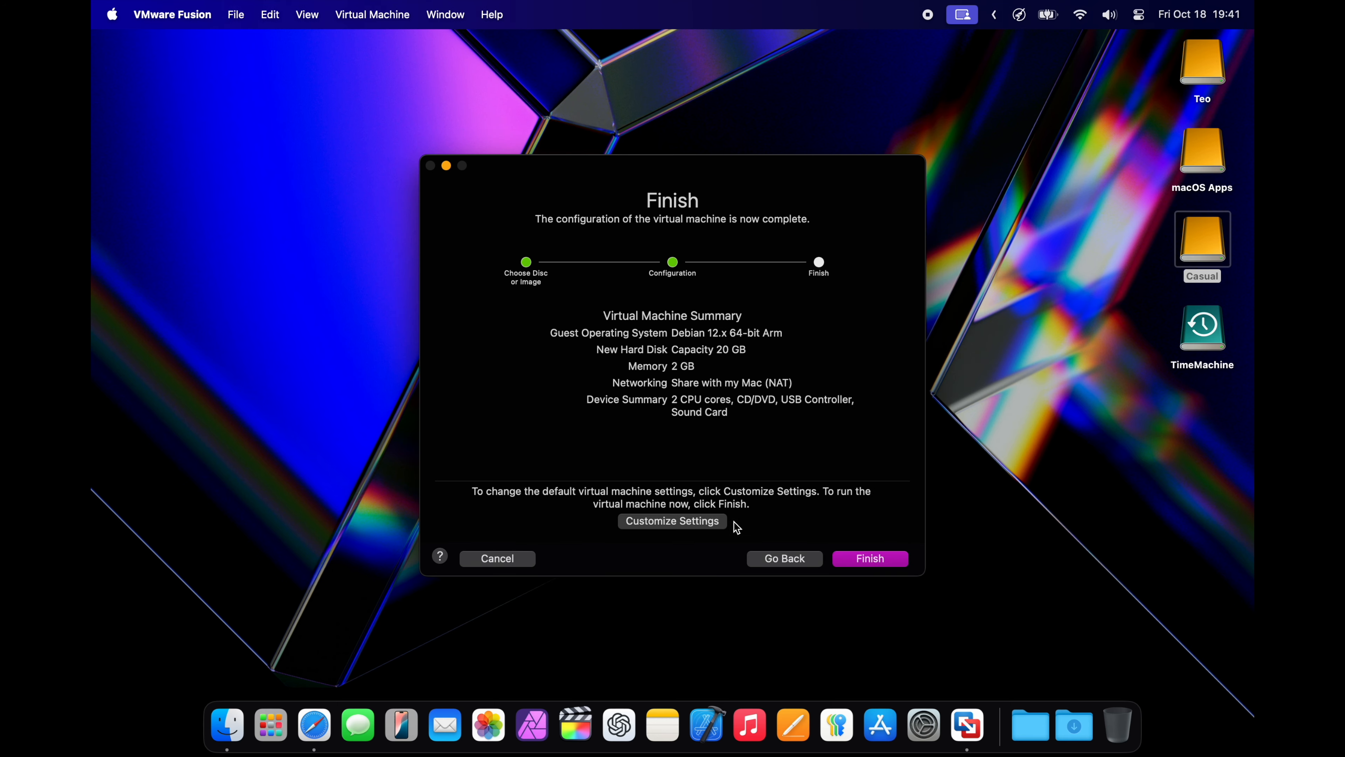
# Choose to customize the virtual machine's settings and save it as Debian in the VMs folder
pyautogui.click(672, 521)
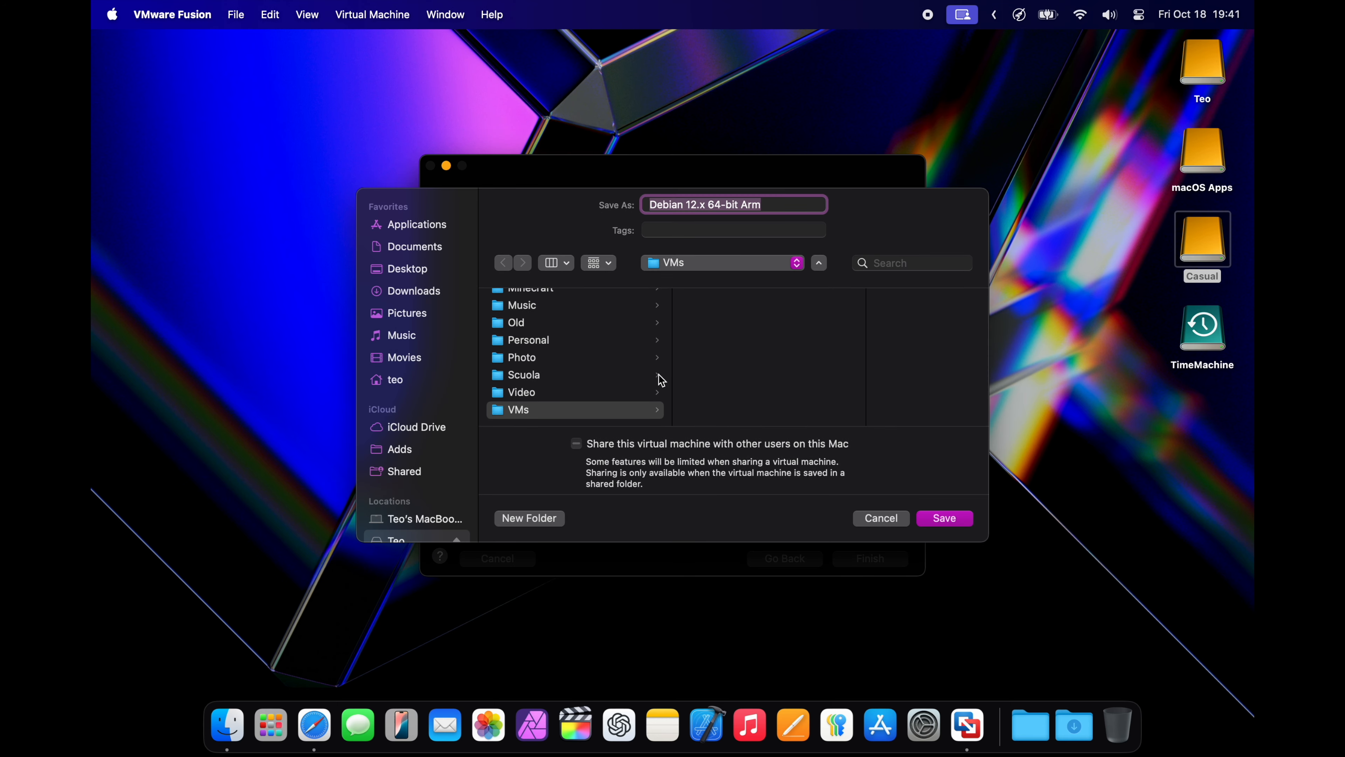
pyautogui.write('Debian')
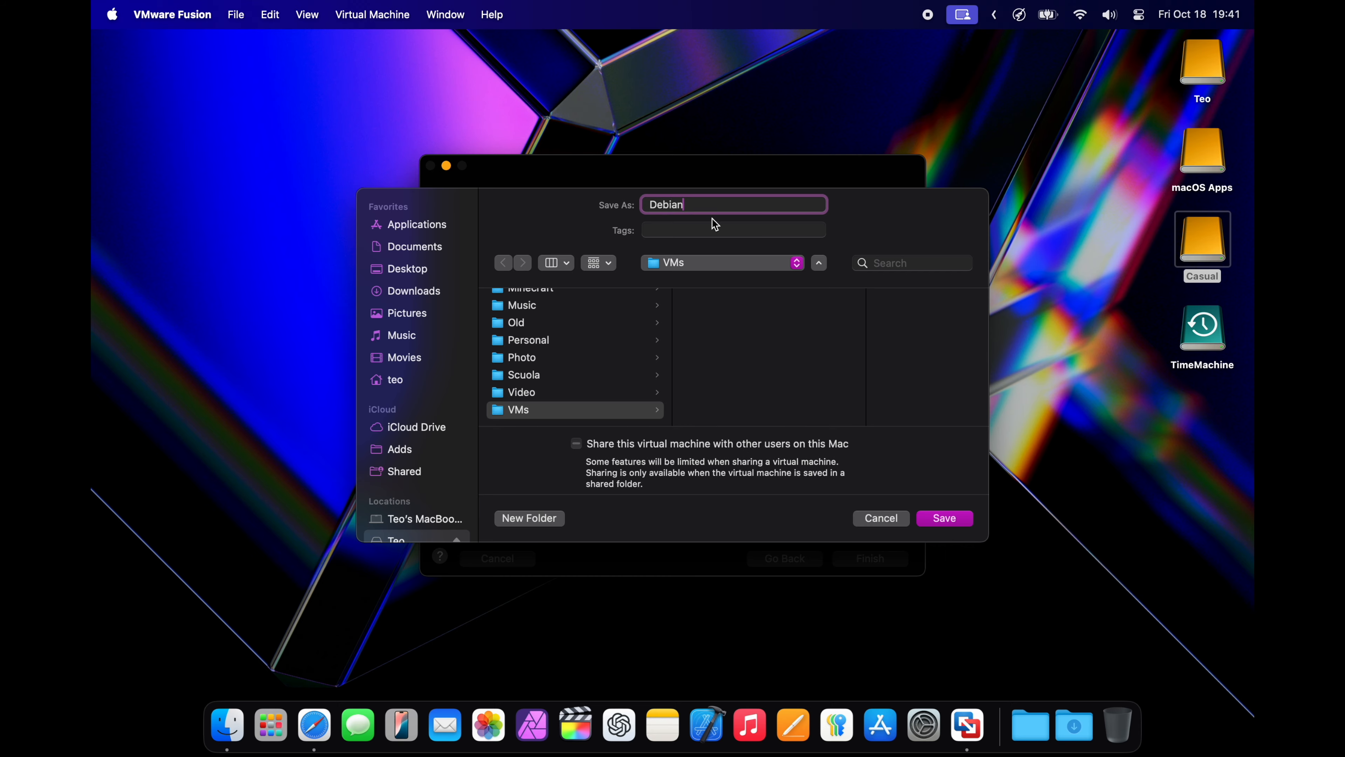
pyautogui.press('Return')
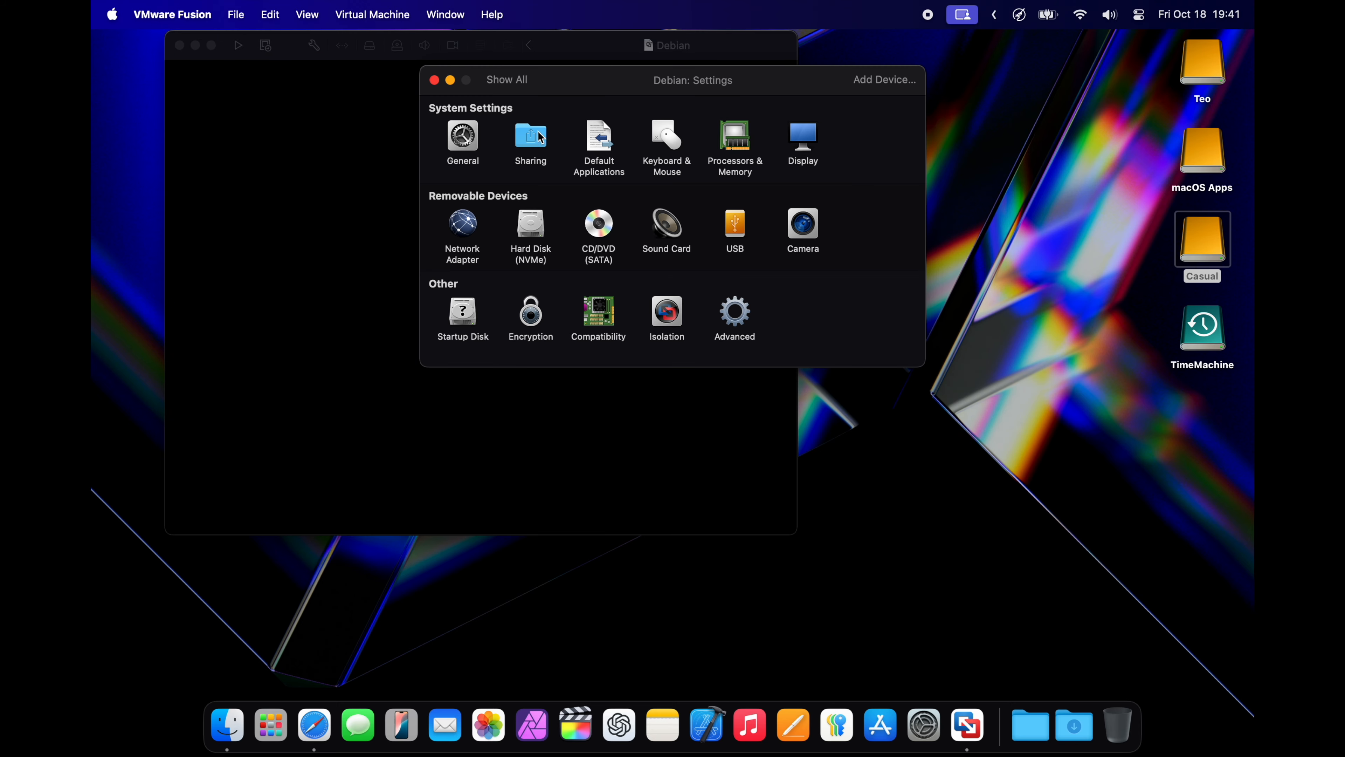
# Set the Debian virtual machine's memory to 8192 MB, change its processor core count, and close the settings
pyautogui.click(741, 139)
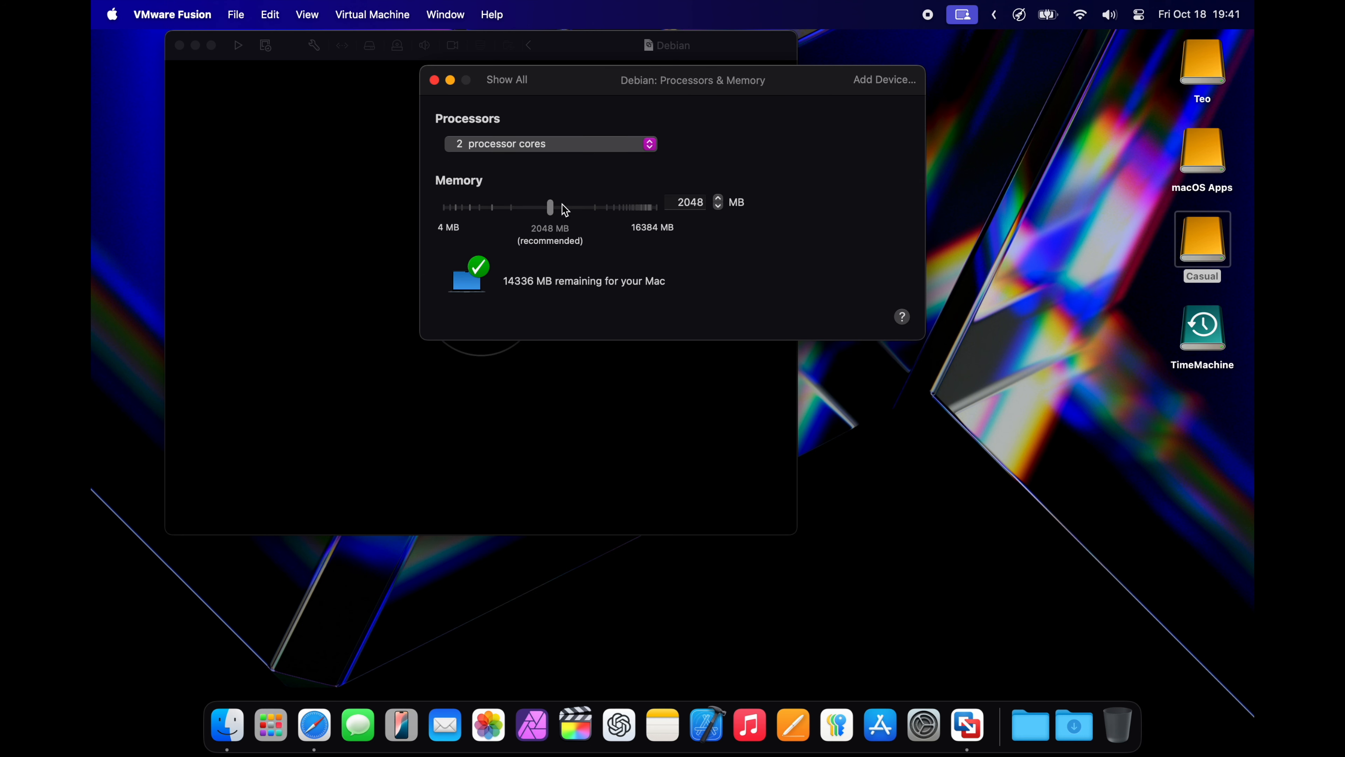
pyautogui.moveTo(553, 209); pyautogui.dragTo(643, 209)
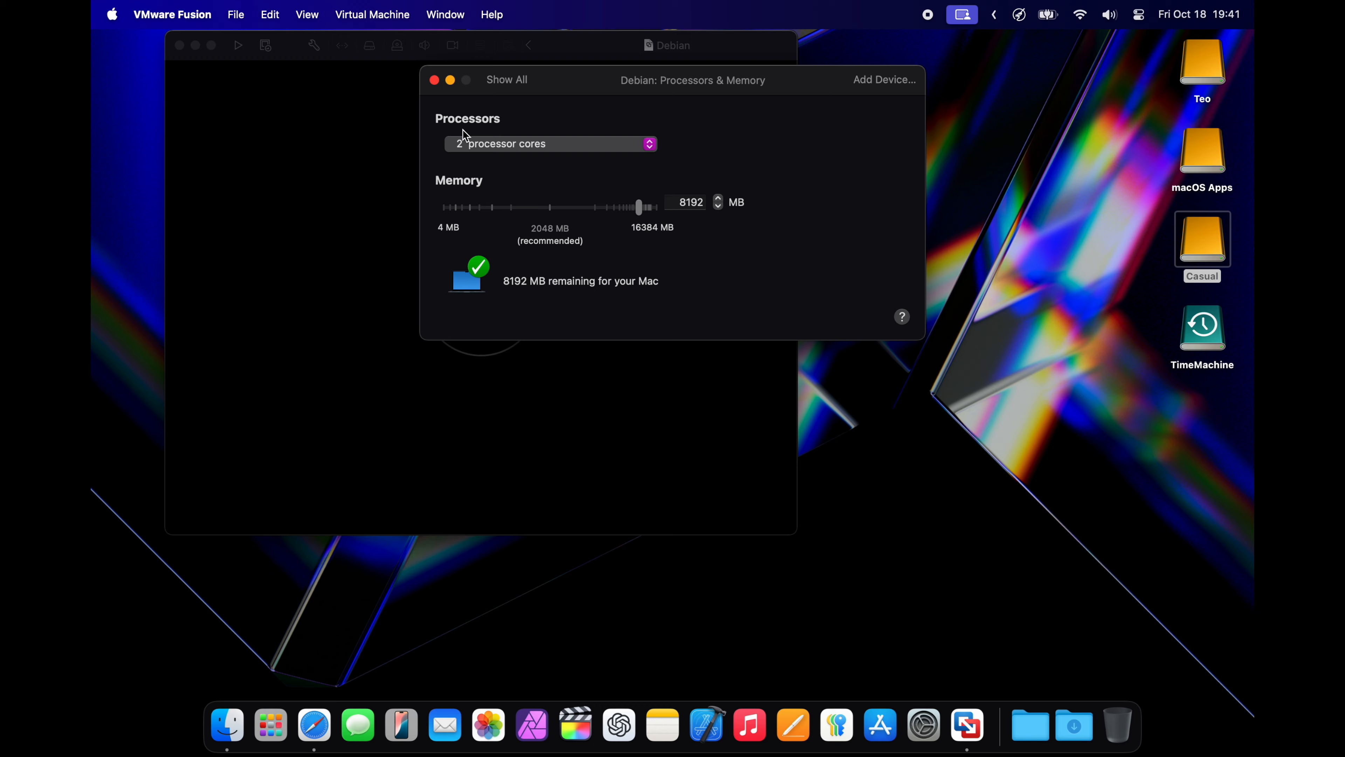
pyautogui.click(464, 140)
pyautogui.click(468, 176)
pyautogui.click(503, 81)
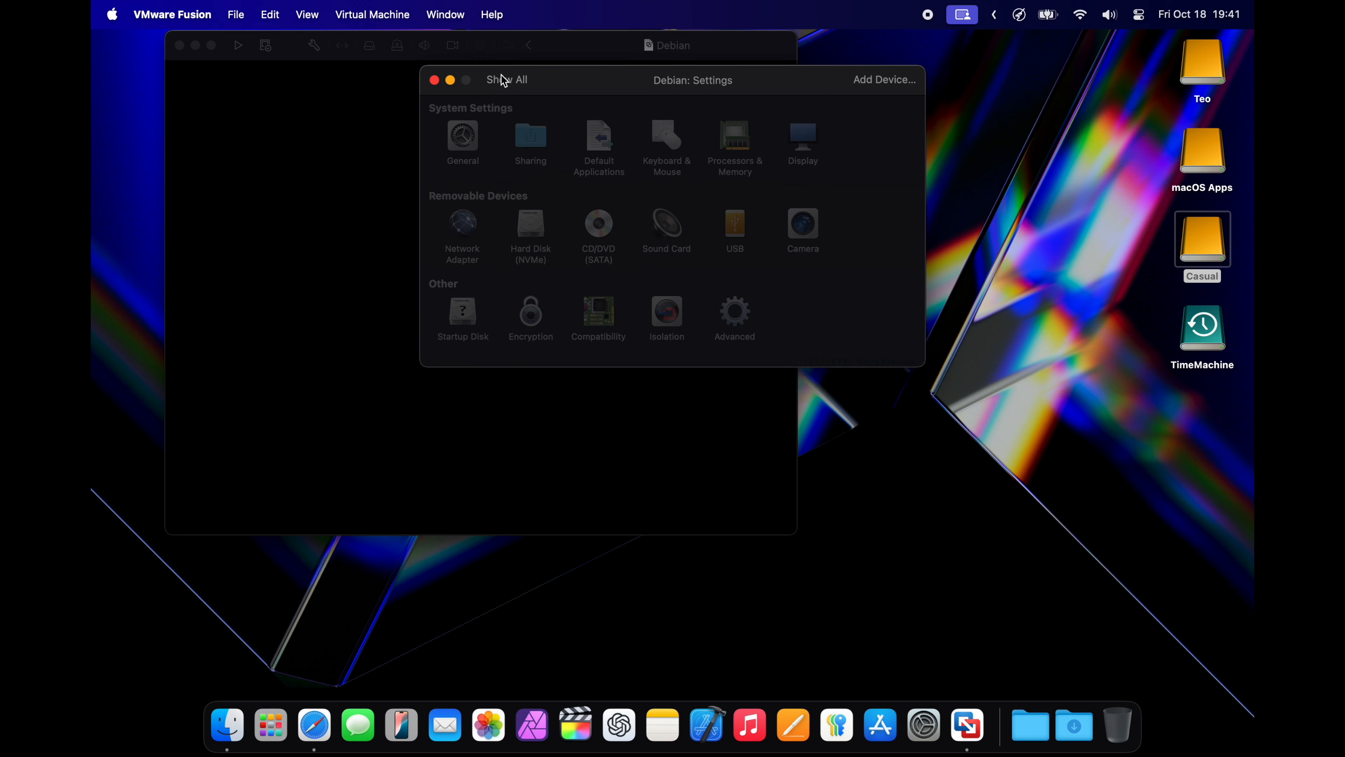
pyautogui.click(434, 81)
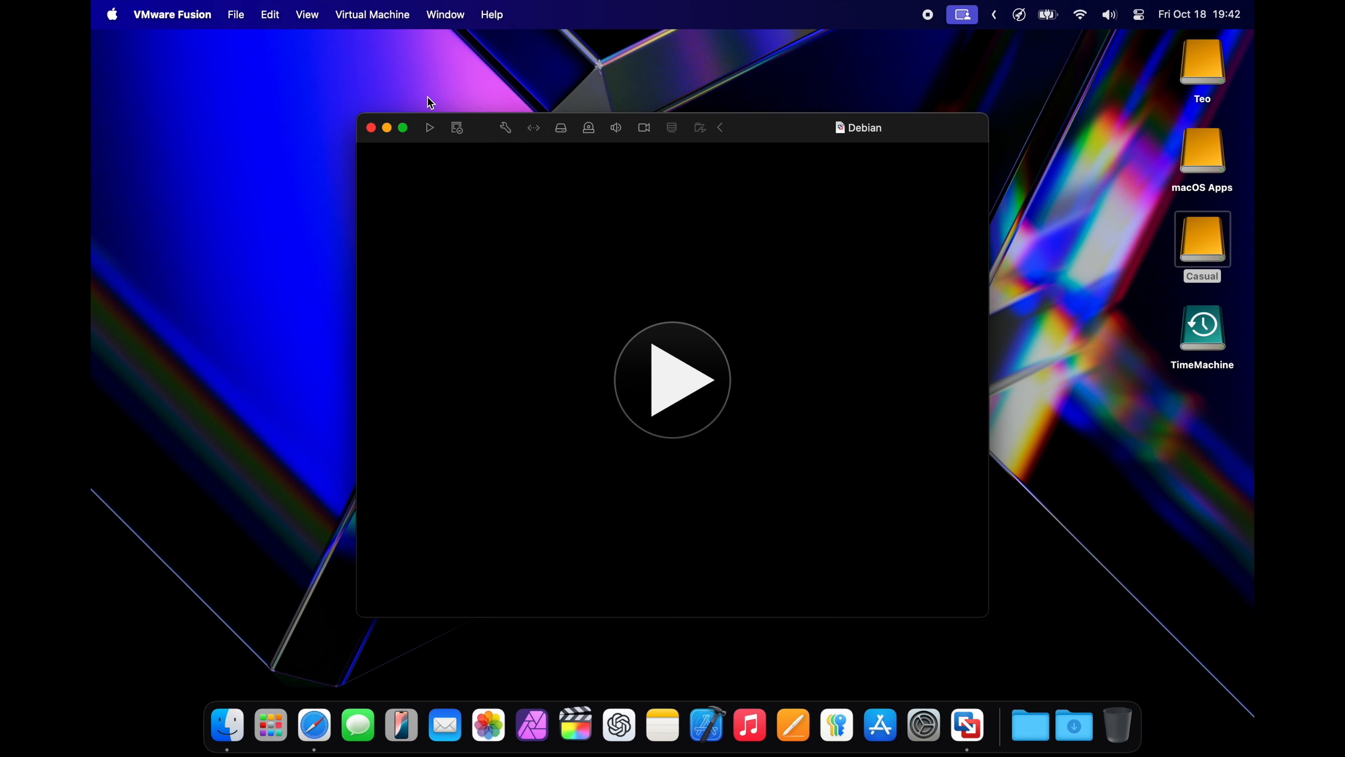
# Start the Debian virtual machine and boot it into Graphical install
pyautogui.click(652, 384)
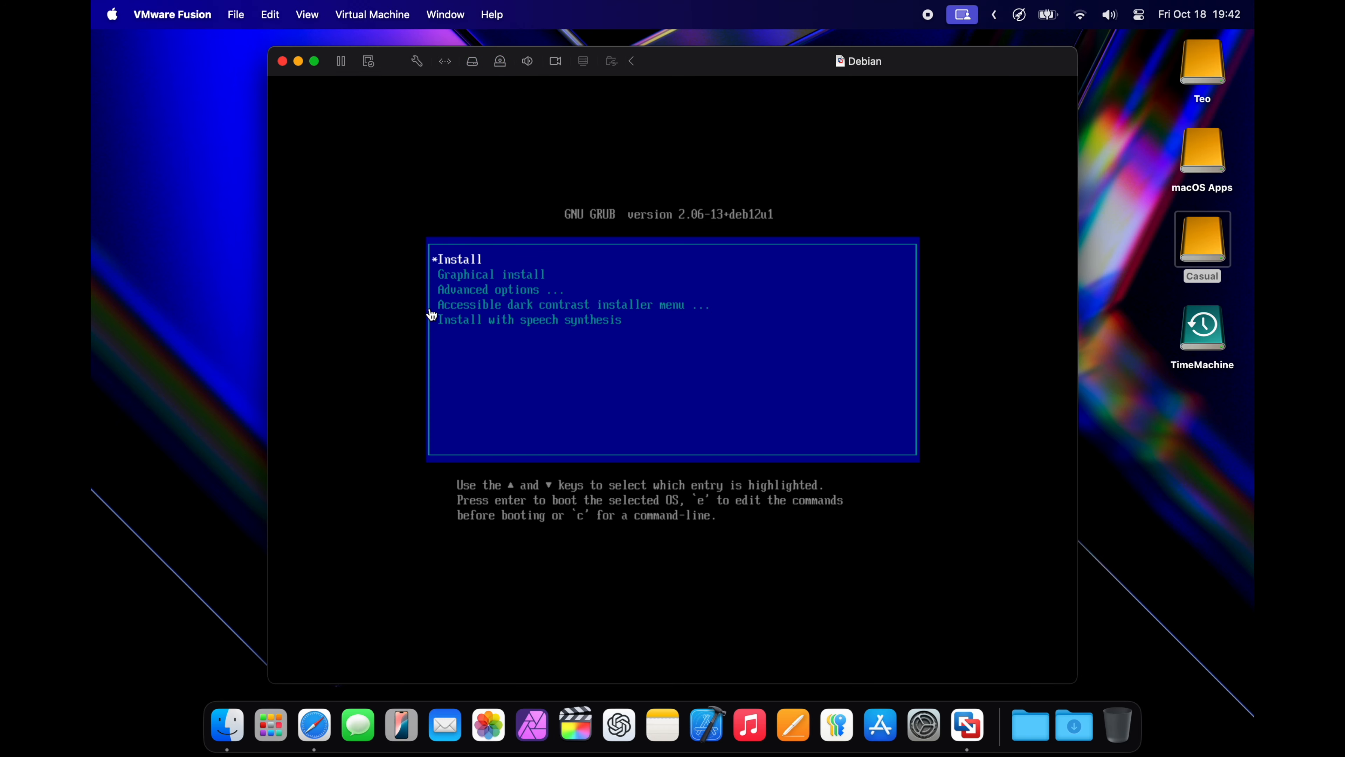
pyautogui.click(432, 314)
pyautogui.press('Down')
pyautogui.press('Return')
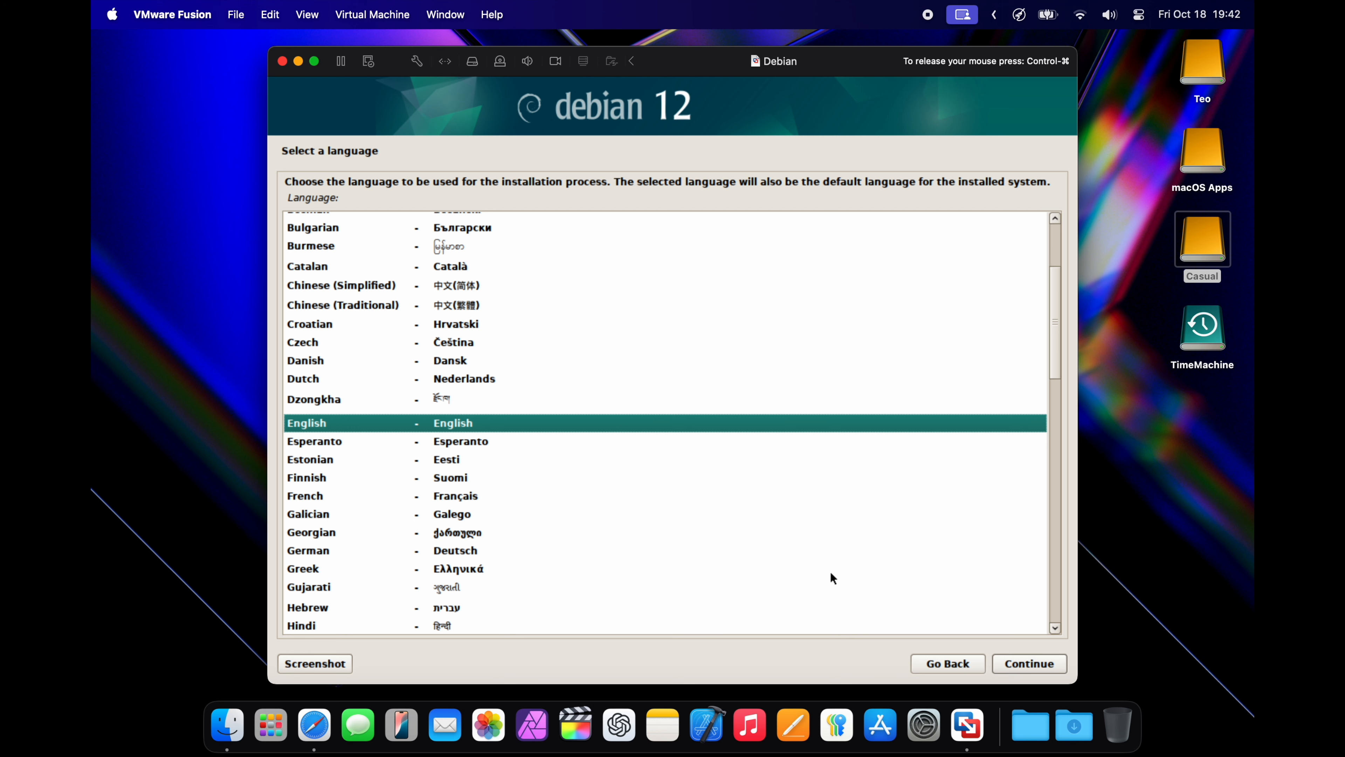
# Choose English as the installation language and United States as the location, and continue to the network configuration
pyautogui.click(1017, 660)
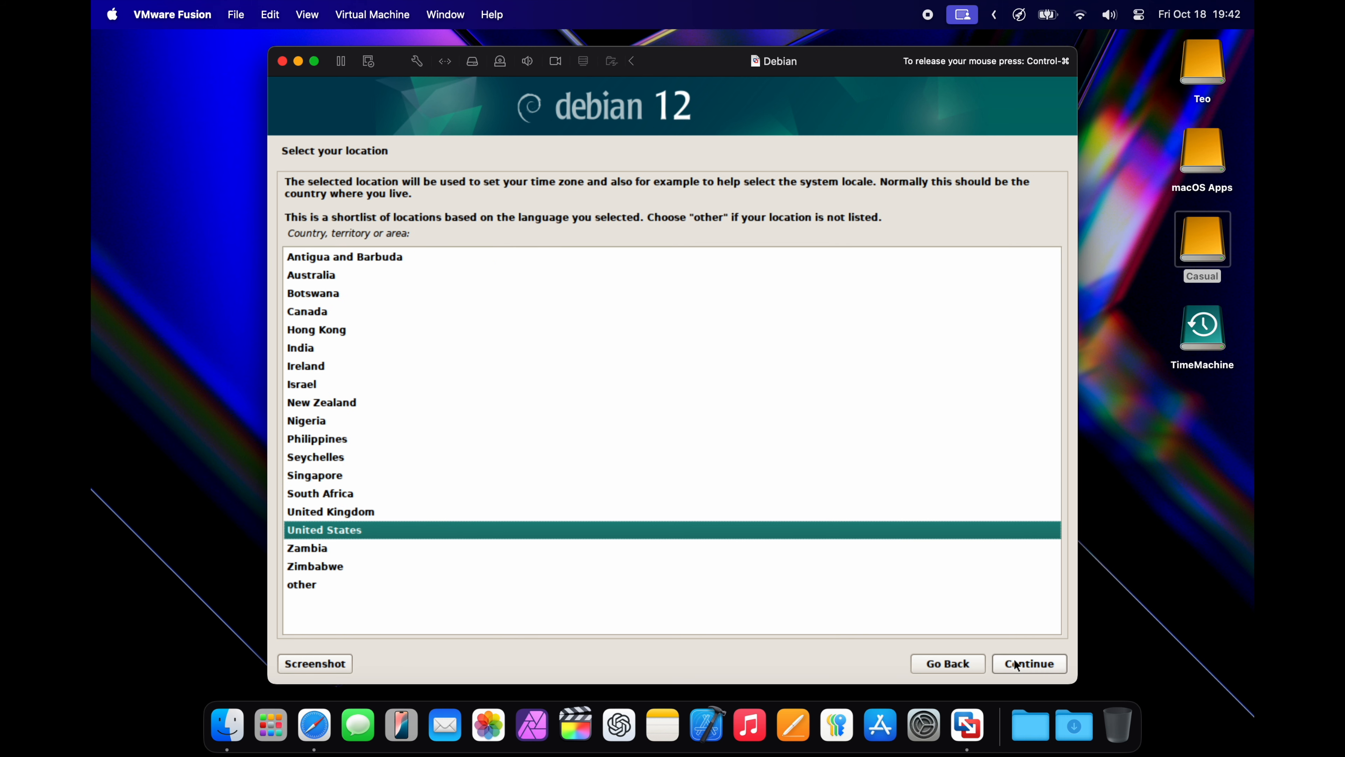
pyautogui.click(1017, 665)
pyautogui.click(1017, 665)
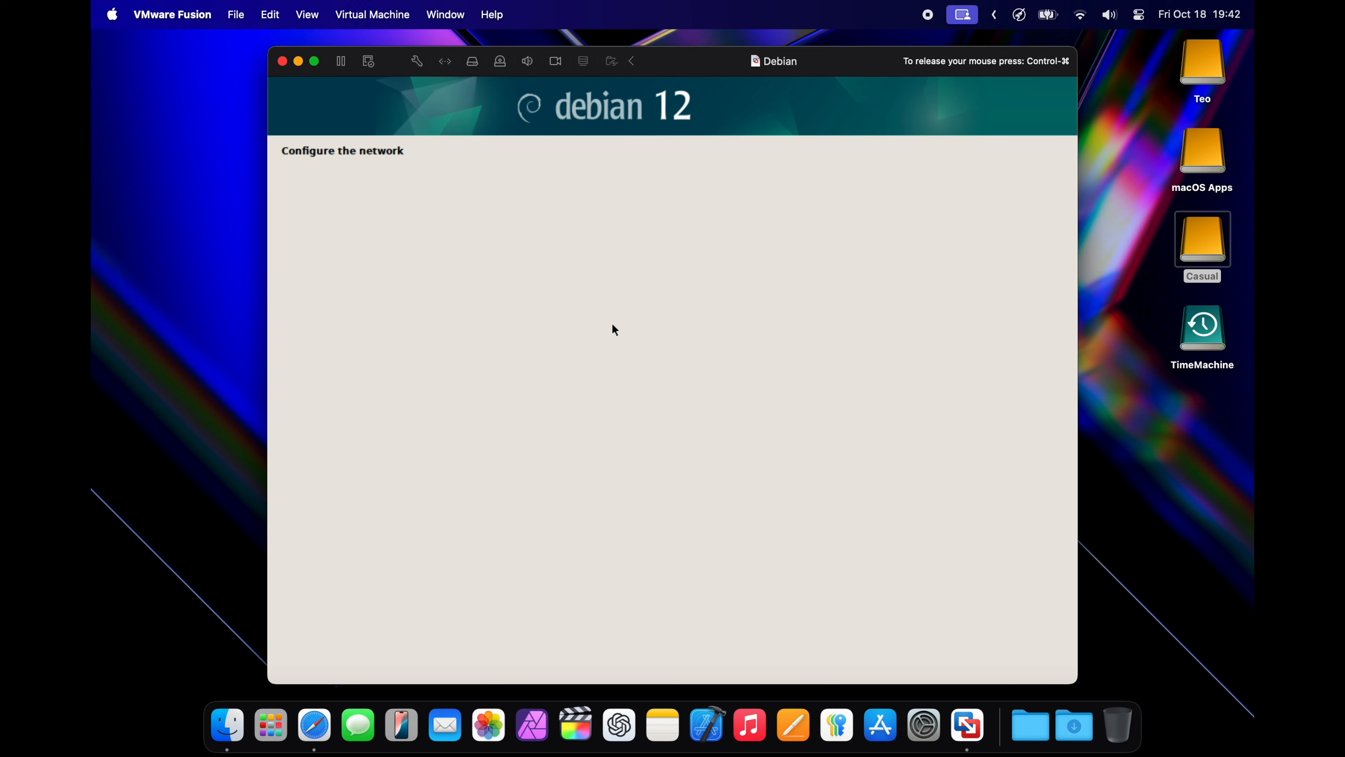
# Accept the network settings with a blank domain name, and enter and confirm the root password
pyautogui.press('Return')
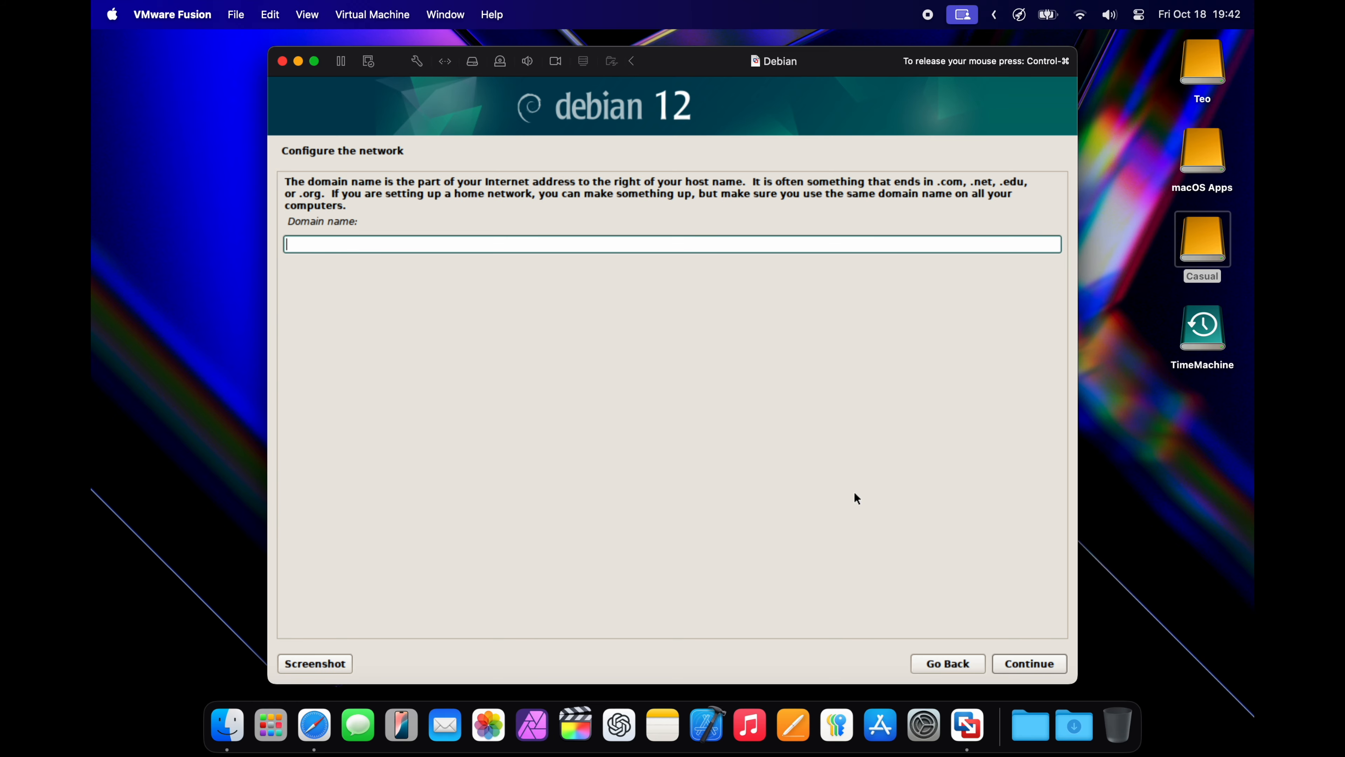
pyautogui.press('Return')
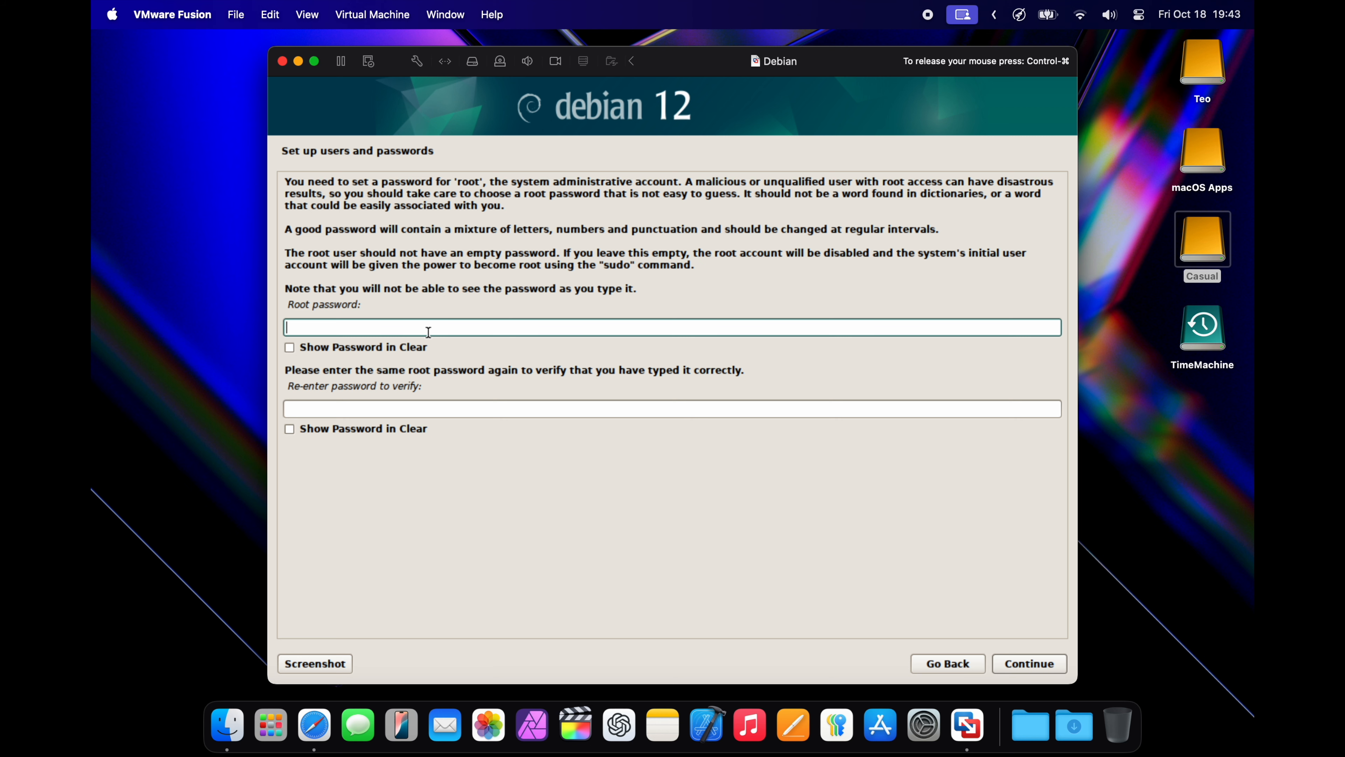
pyautogui.write('●●●')
pyautogui.click(439, 407)
# Enter and confirm the new user's account password, and choose the Central time zone
pyautogui.write('●●●')
pyautogui.press('Return')
# Enter debian as the new user's full name and accept the account's username
pyautogui.write('debian')
pyautogui.press('Return')
pyautogui.press('Return')
pyautogui.write('●●●')
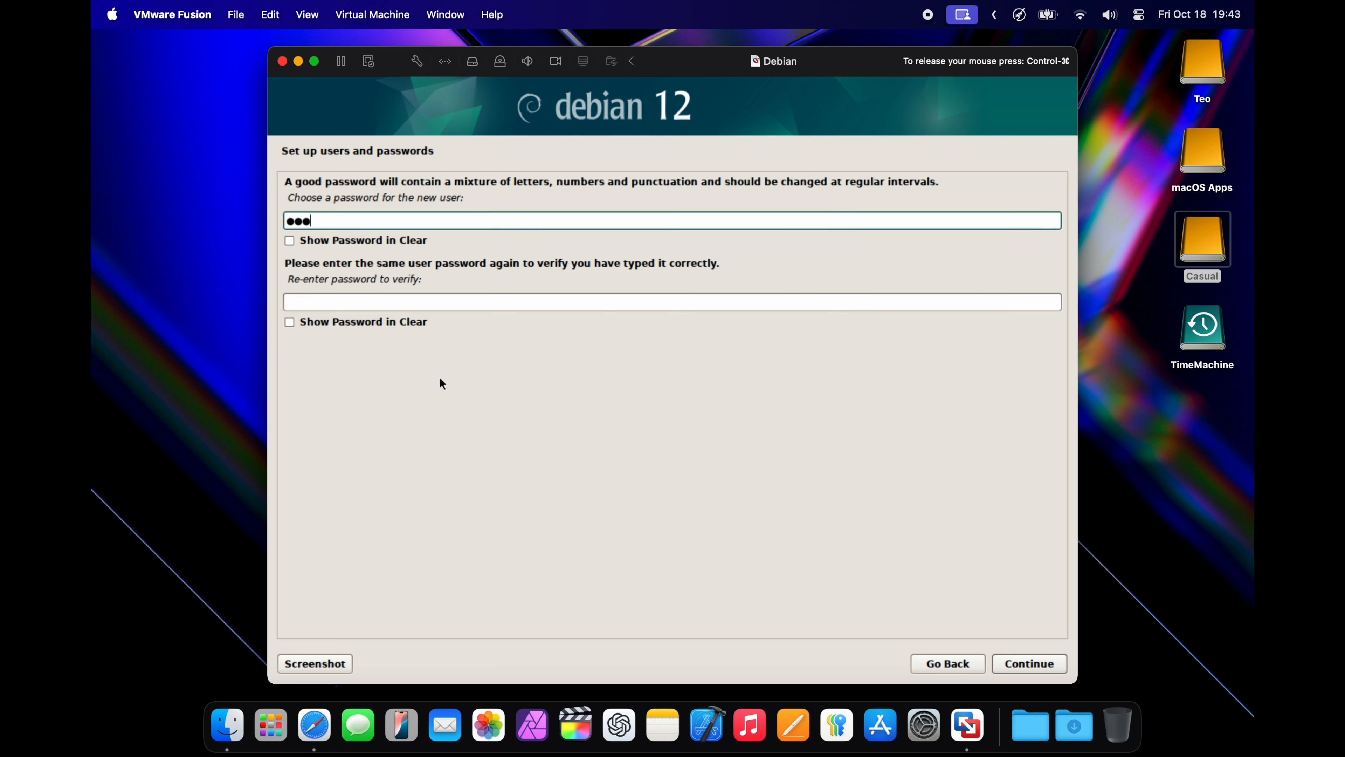
pyautogui.press('Return')
pyautogui.write('●●●')
pyautogui.click(347, 353)
pyautogui.write('●●●')
pyautogui.press('Return')
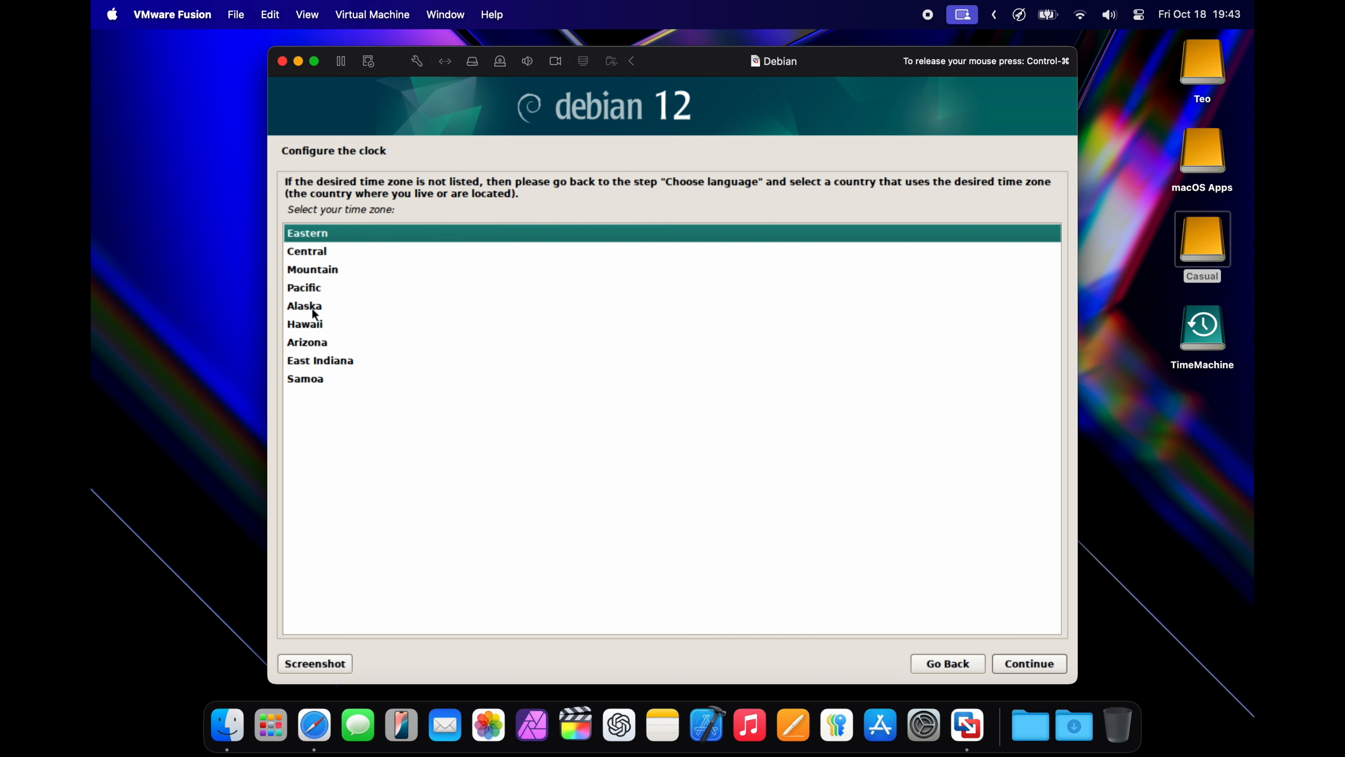
pyautogui.press('Down')
pyautogui.press('Return')
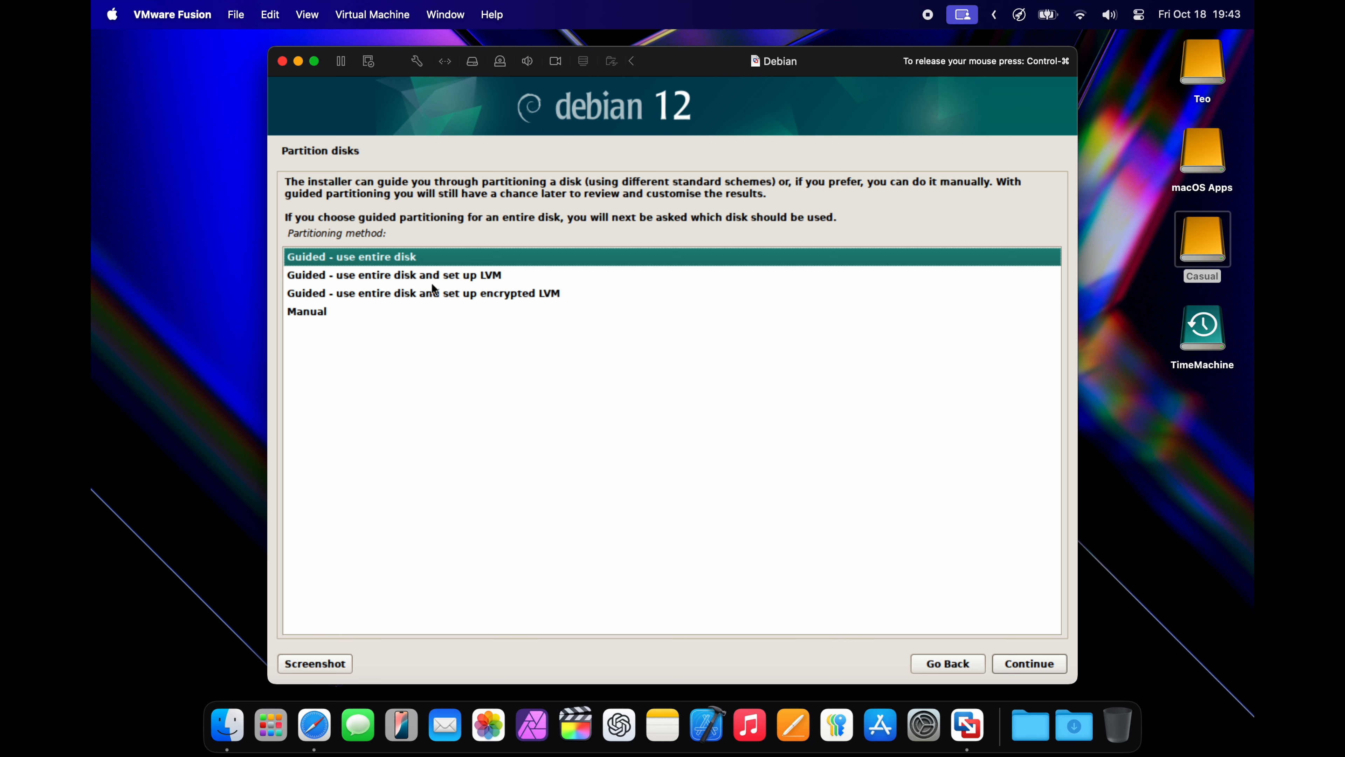
# Partition the entire /dev/nvme0n1 disk with guided partitioning, keeping all files in one partition, and write the changes to disk
pyautogui.press('Return')
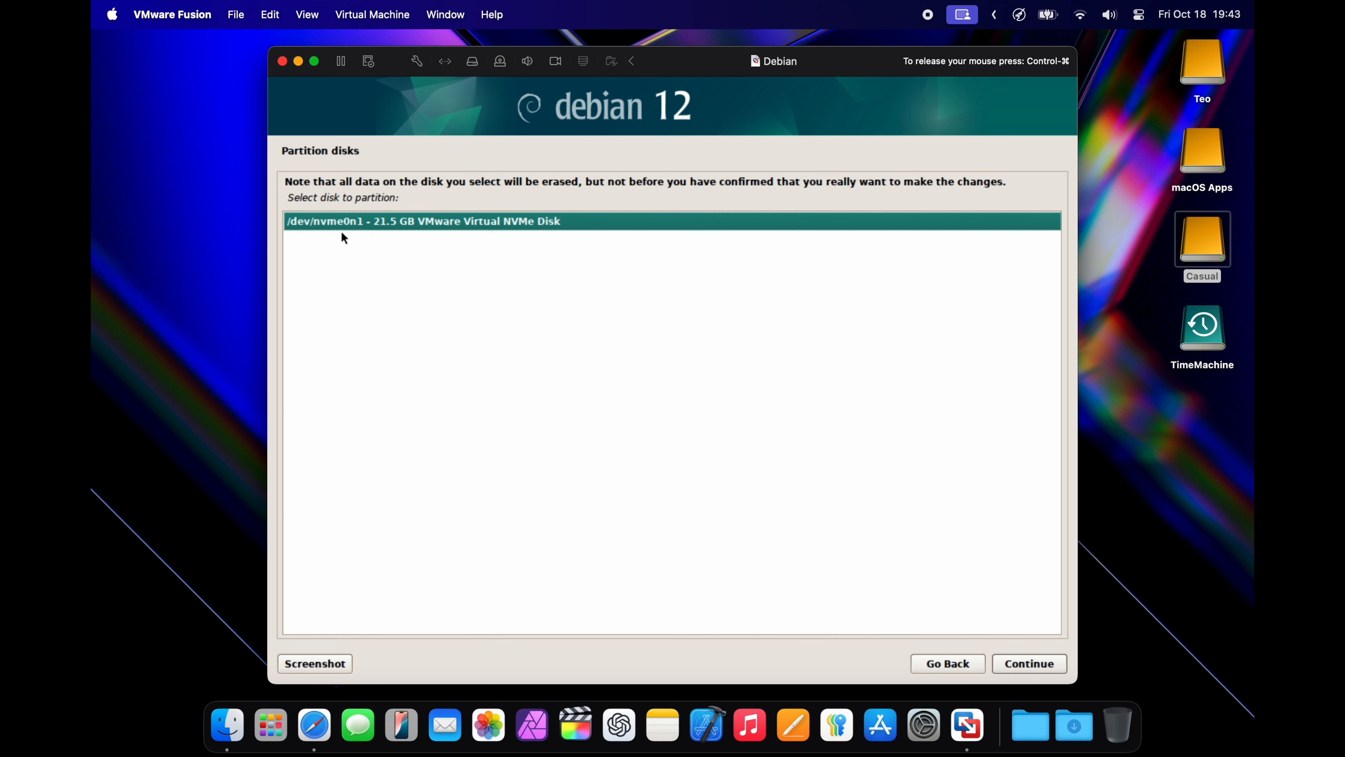
pyautogui.press('Return')
pyautogui.write('\\')
pyautogui.click(397, 335)
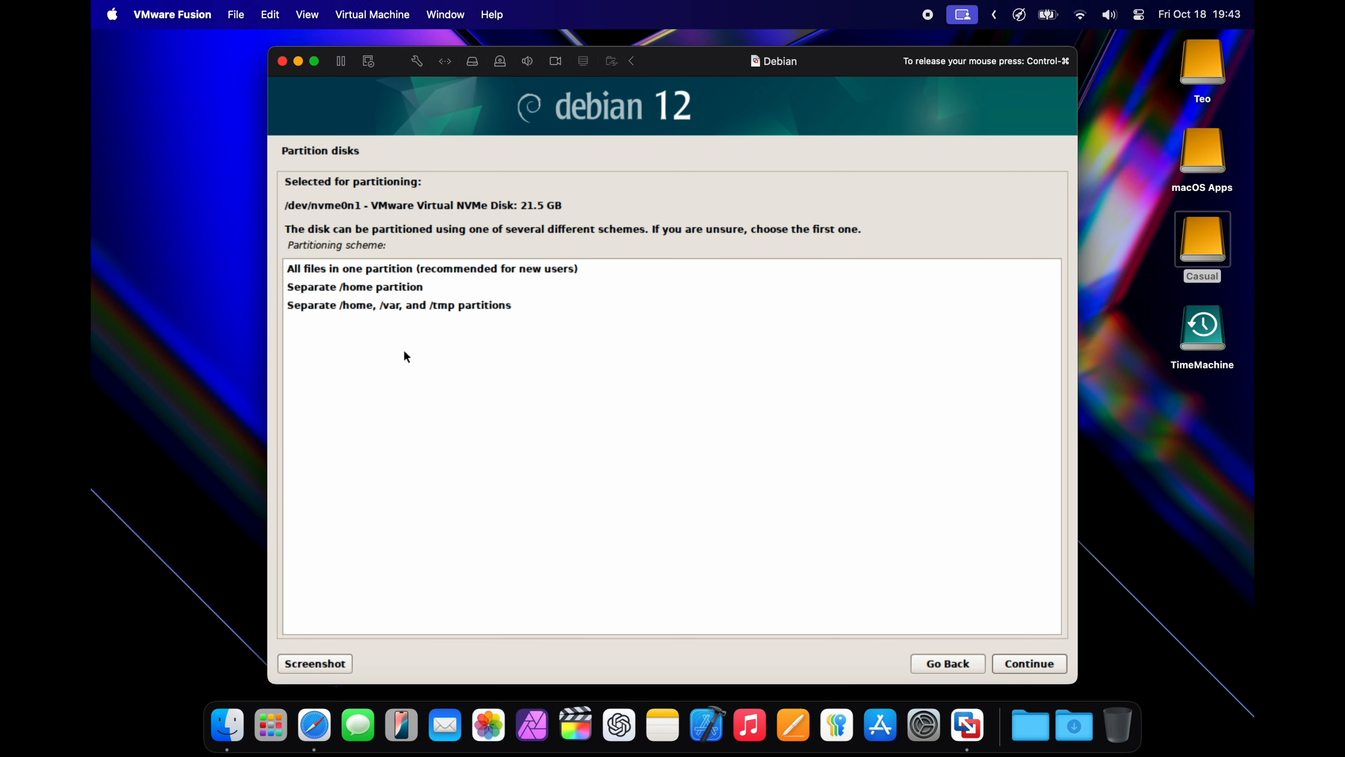
pyautogui.press('Return')
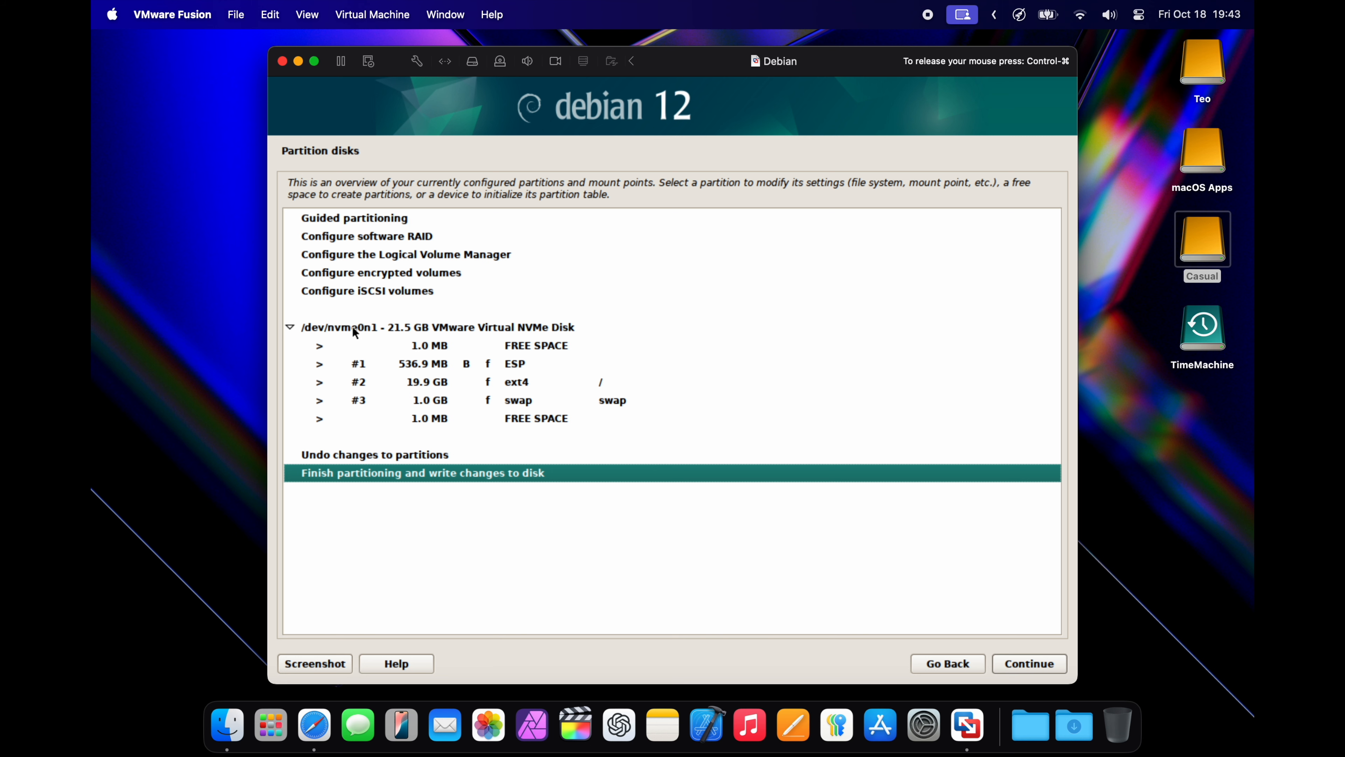
pyautogui.press('Return')
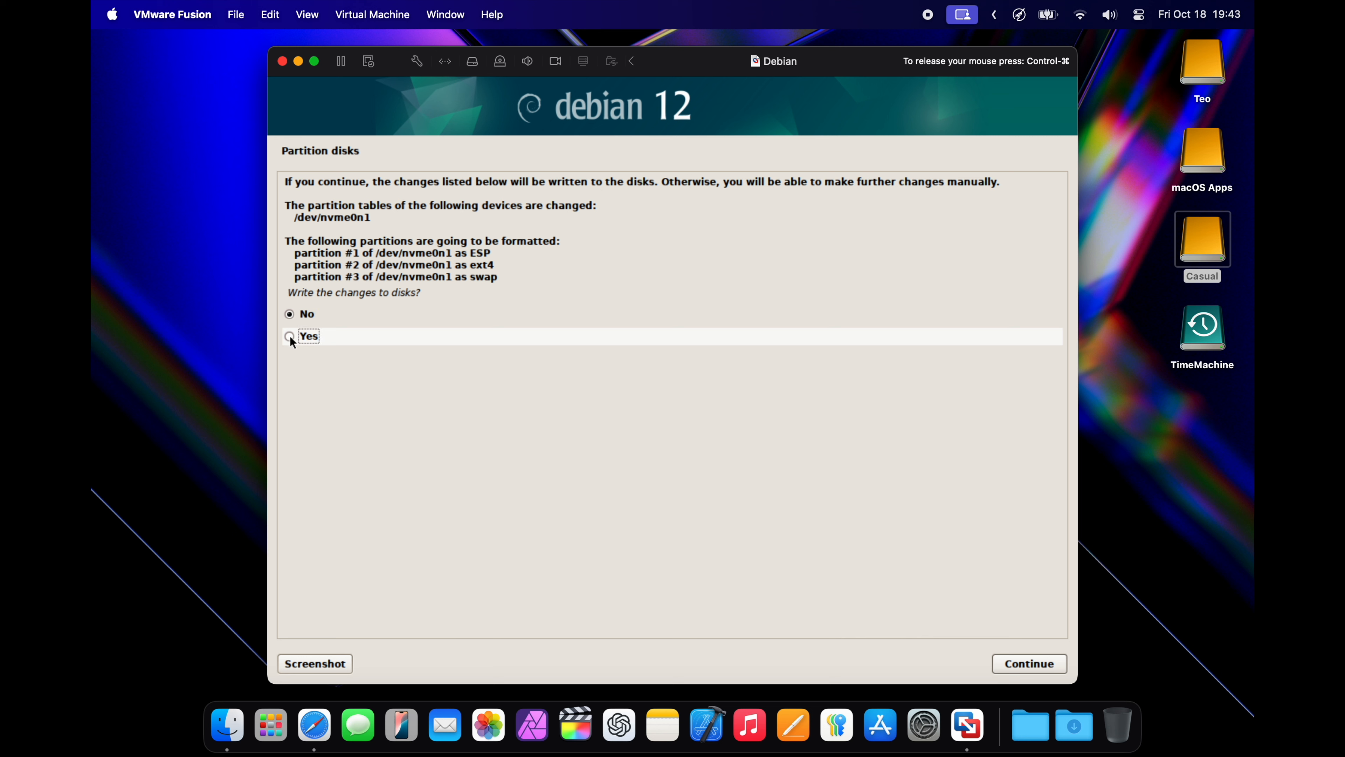
pyautogui.doubleClick(319, 343)
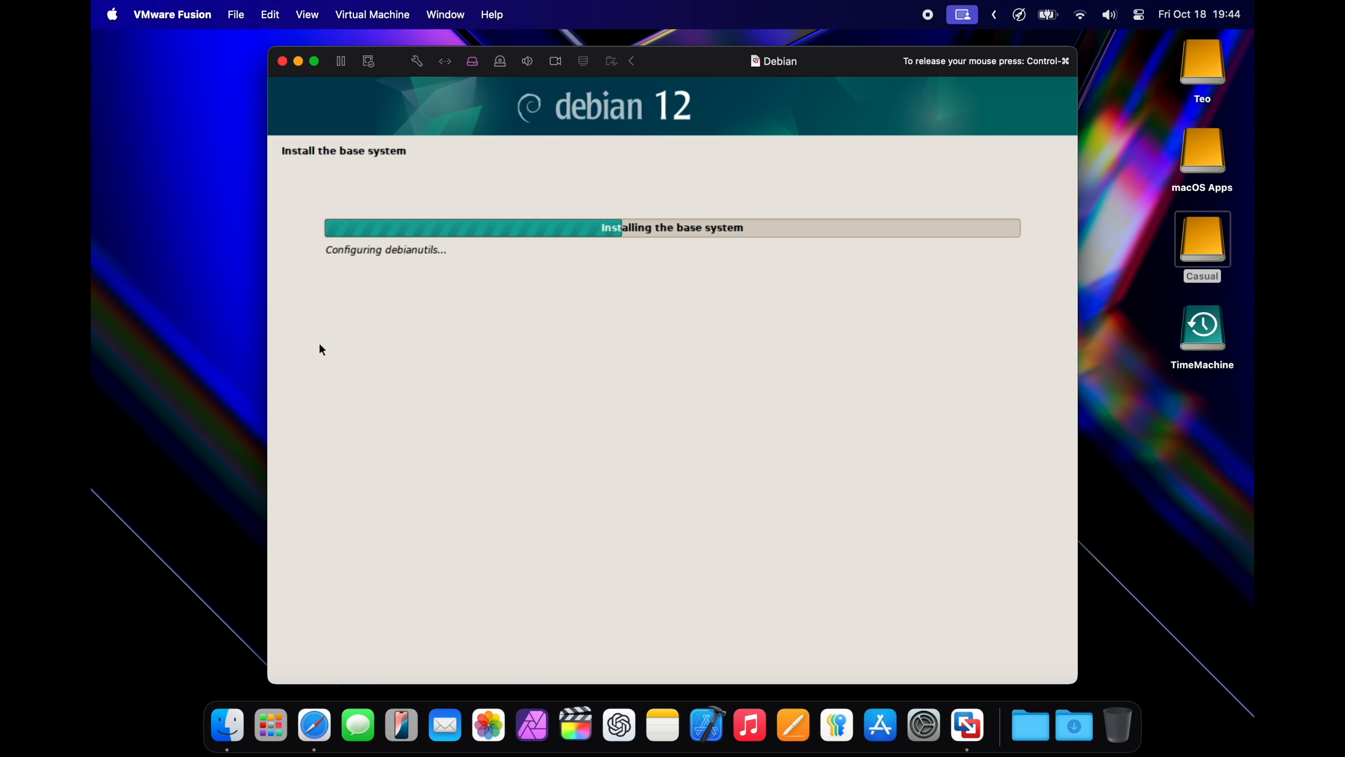
# Make the virtual machine full screen and configure the package manager with no extra installation media, the preselected mirror and no HTTP proxy
pyautogui.click(314, 61)
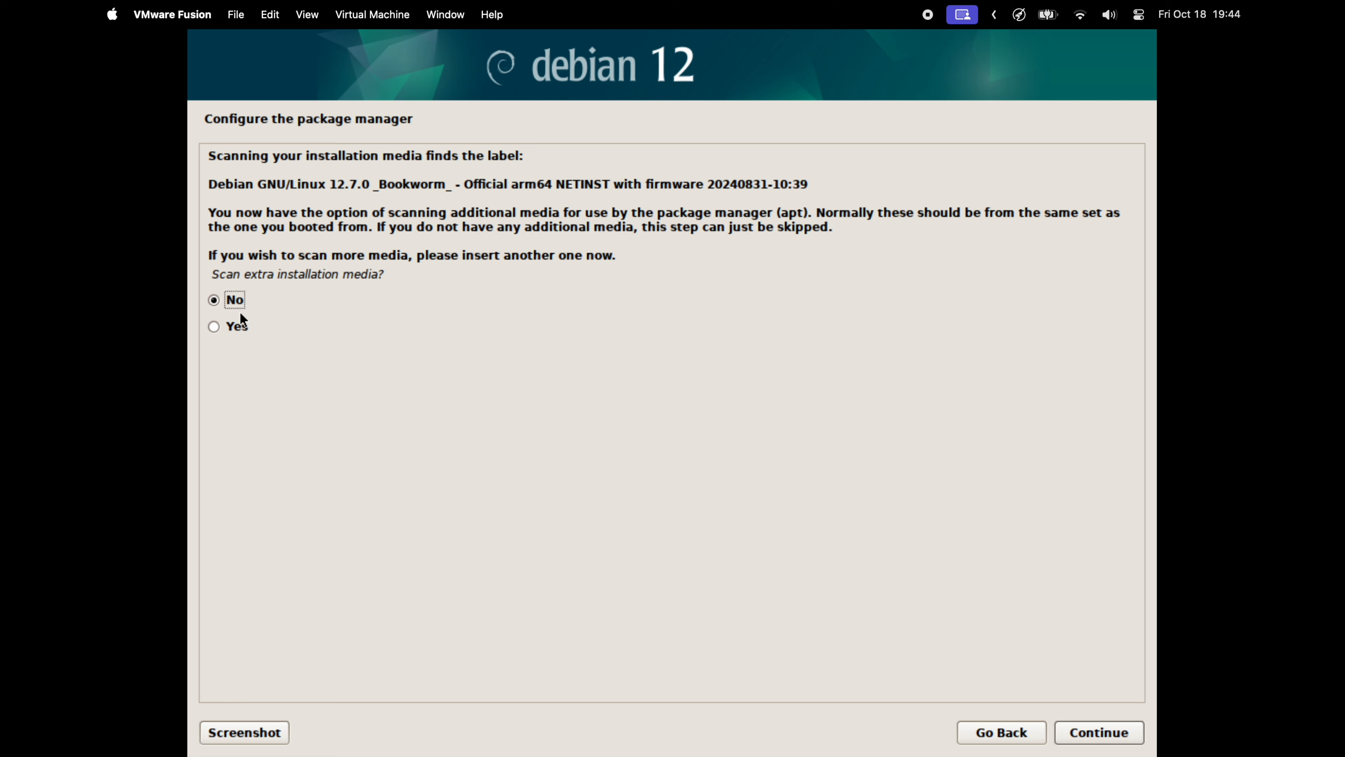
pyautogui.press('Return')
pyautogui.press('Return')
pyautogui.press('Return')
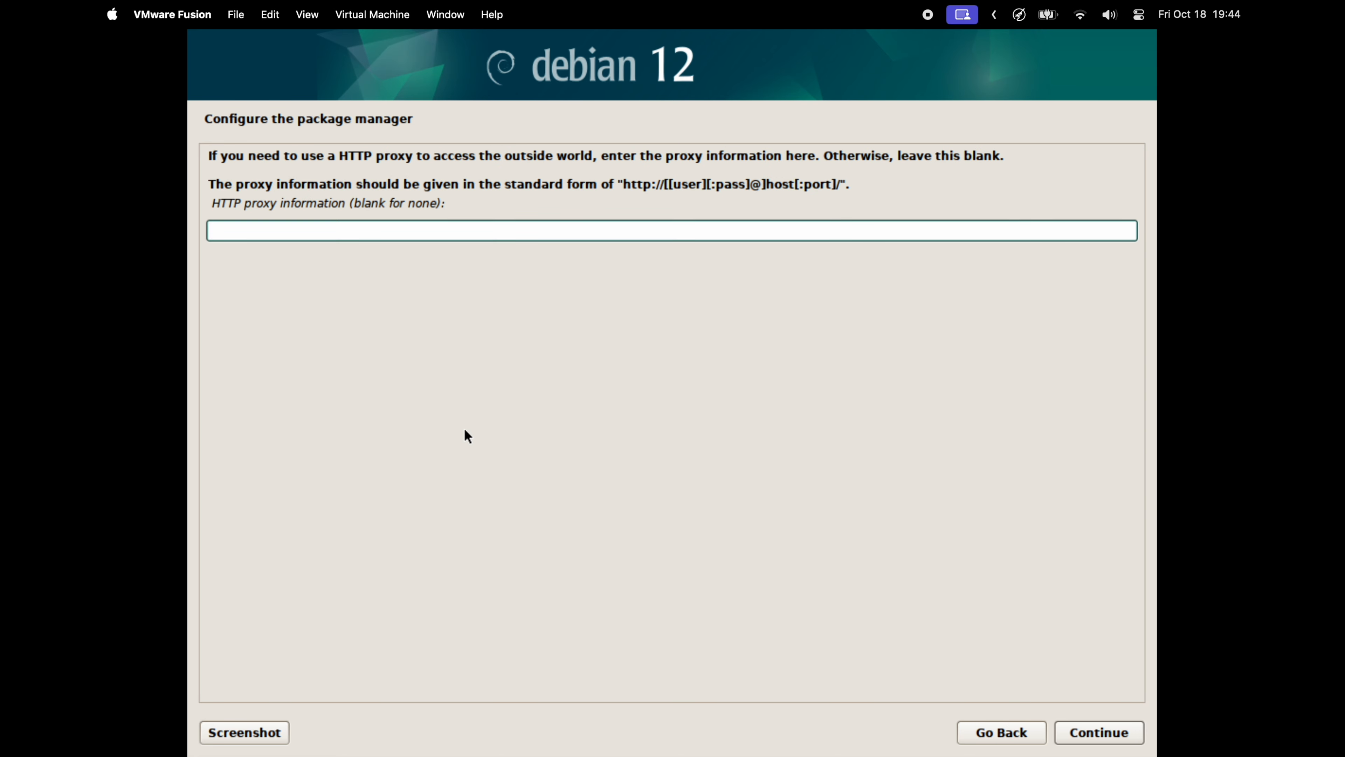
pyautogui.press('Return')
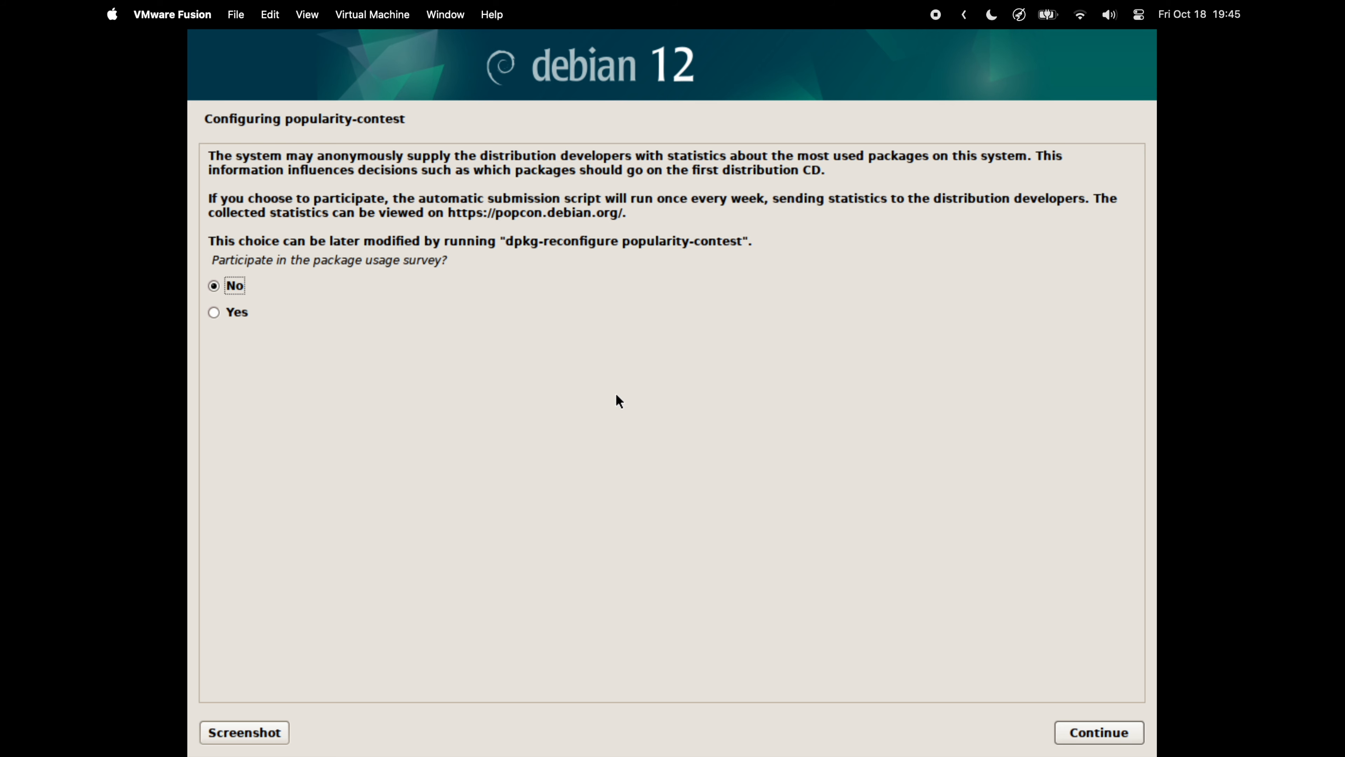
# Decline the package usage survey and install KDE Plasma together with the SSH server and standard system utilities
pyautogui.press('Return')
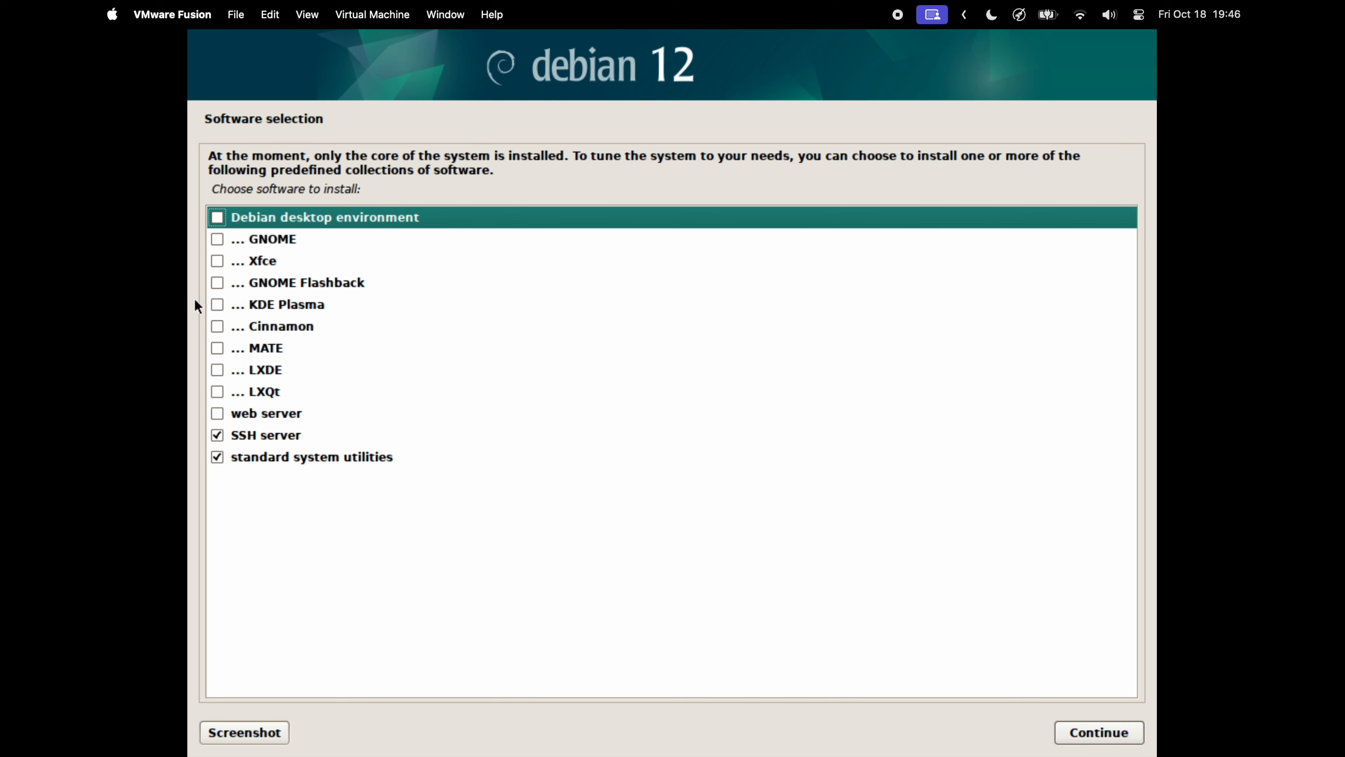
pyautogui.click(217, 305)
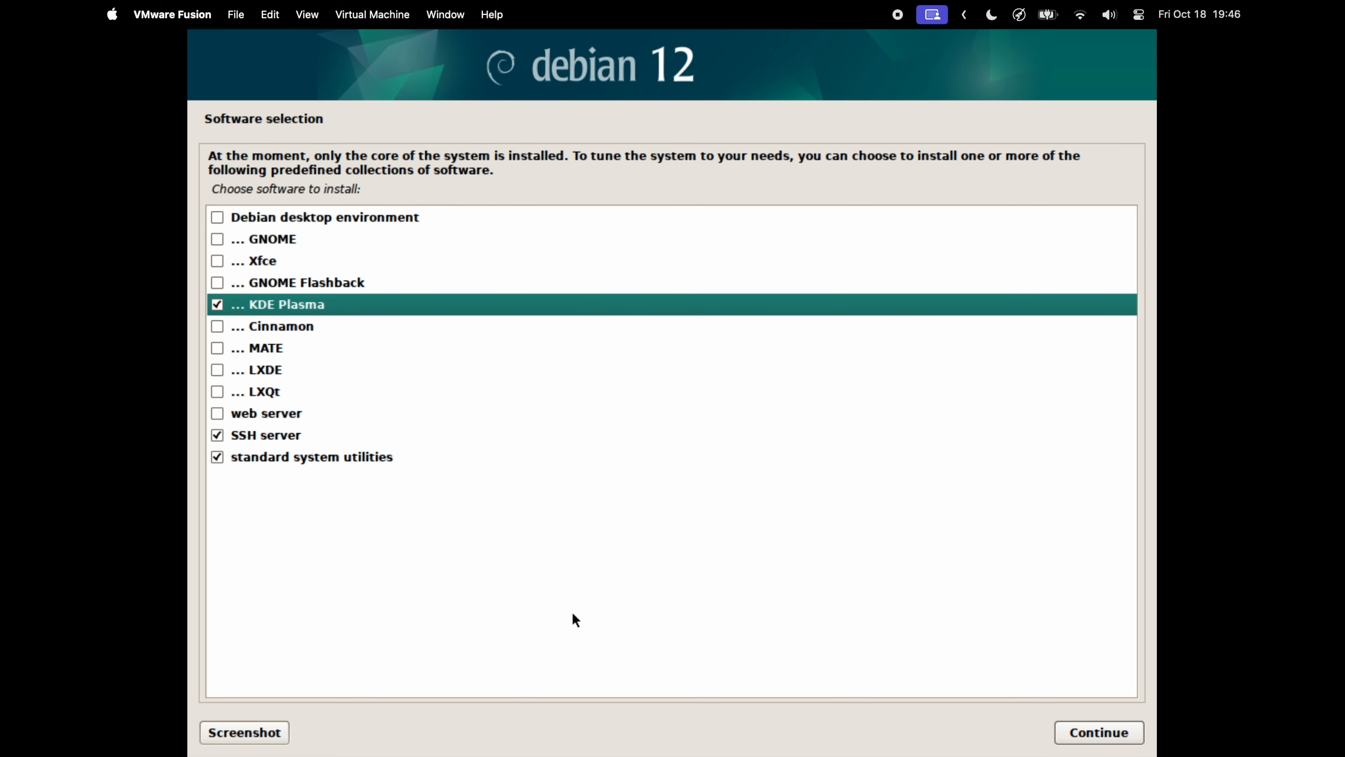
pyautogui.press('space')
pyautogui.press('space')
pyautogui.click(1091, 731)
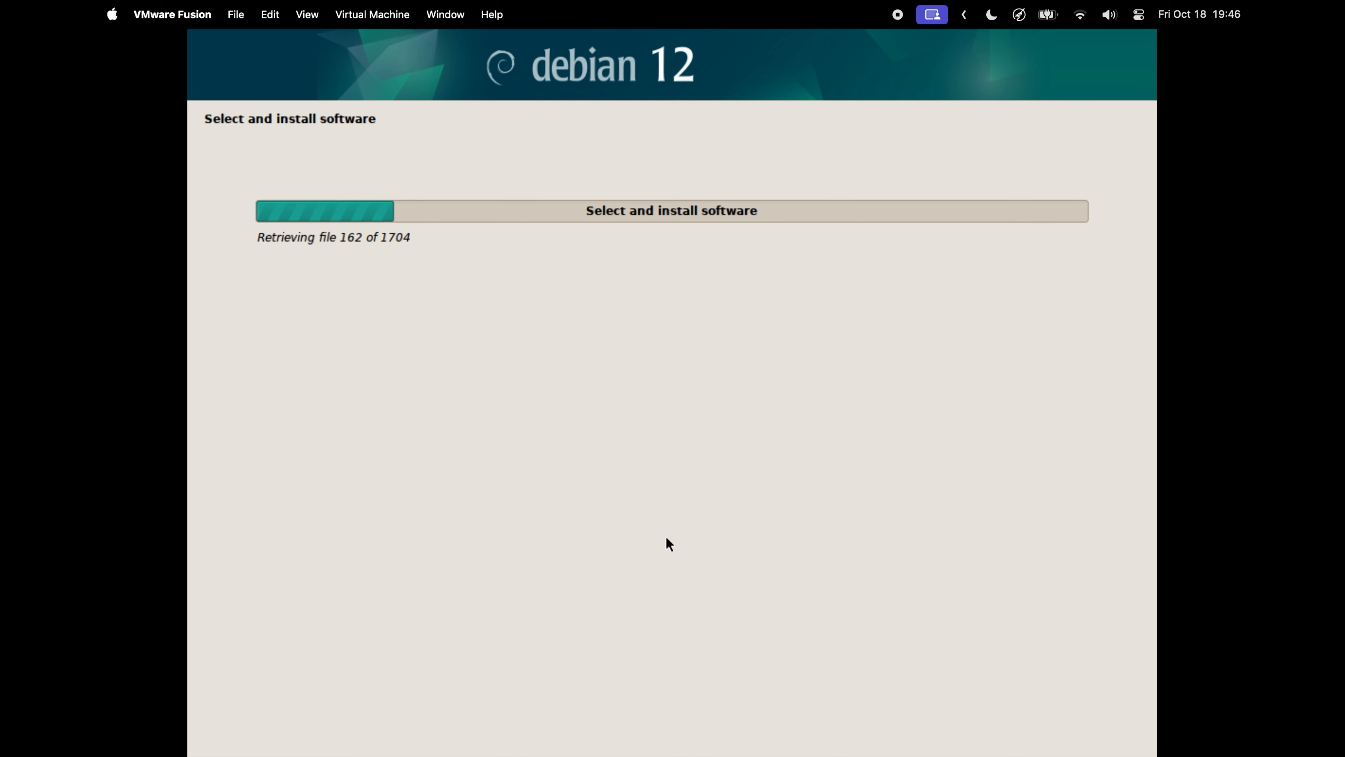